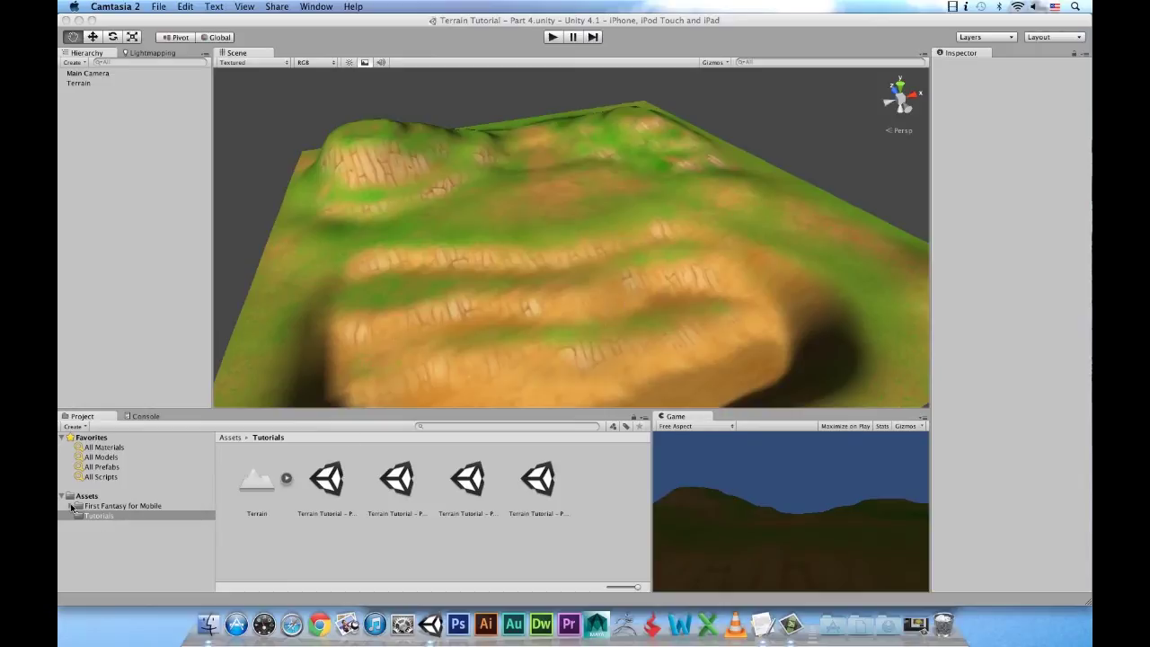
- Browse to the First Fantasy for Mobile Prefabs > Vegetation folder in the Project panel
left_click(72, 507)
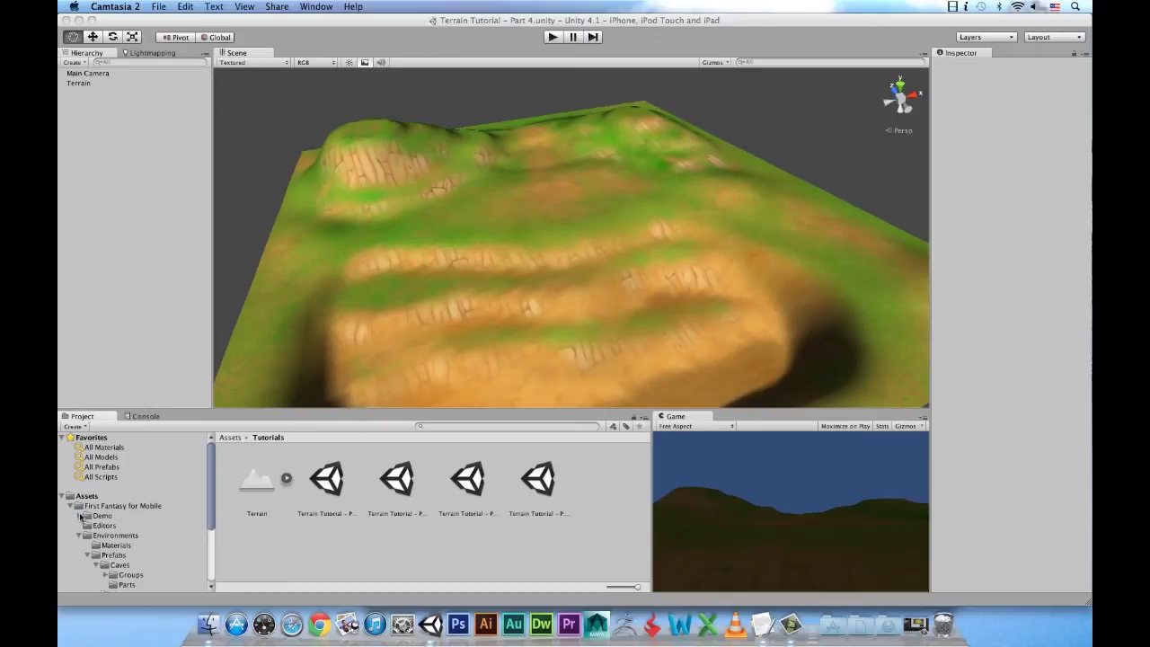
scroll(161, 499, "down", 3)
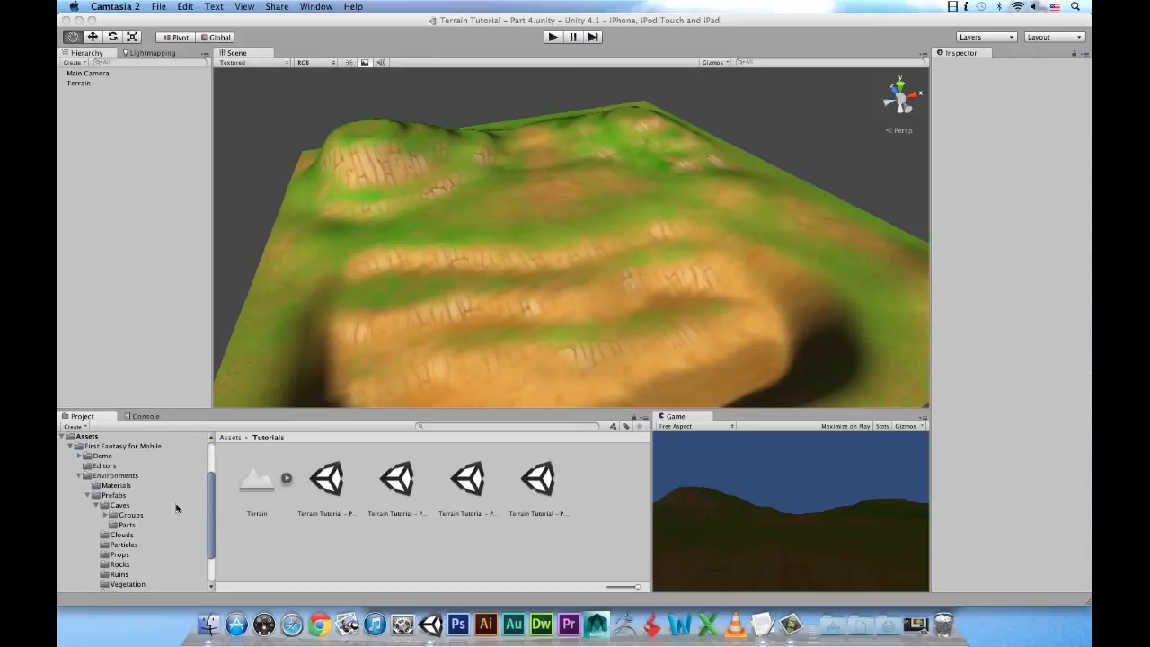
left_click(116, 497)
left_click_drag(210, 493, 210, 521)
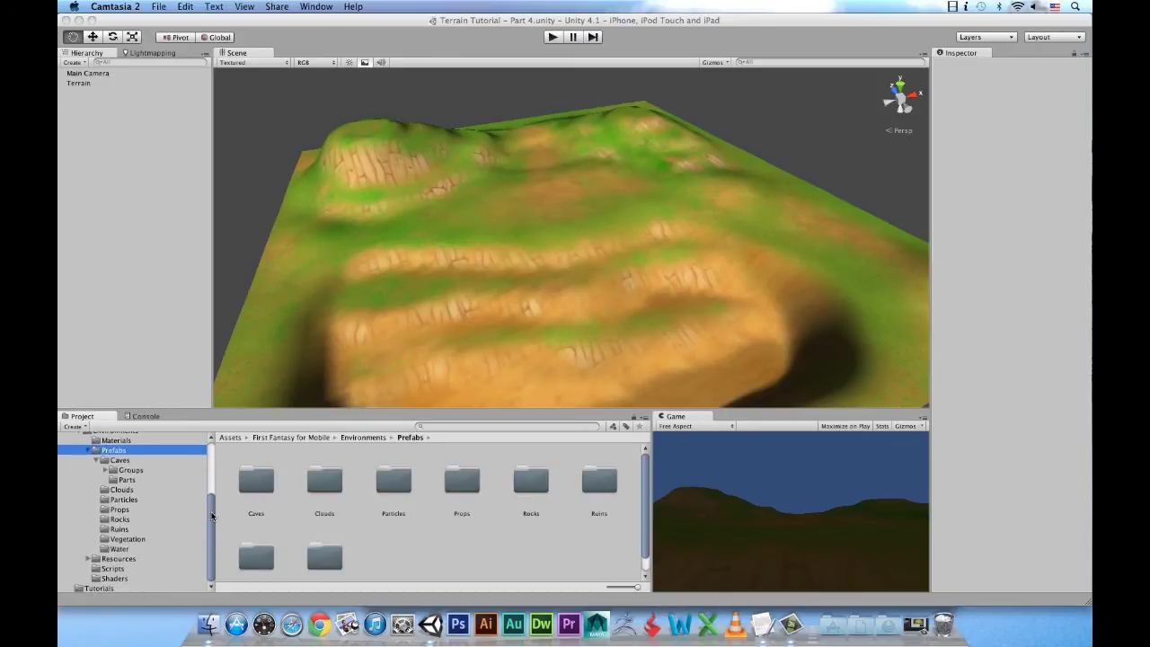
left_click(97, 460)
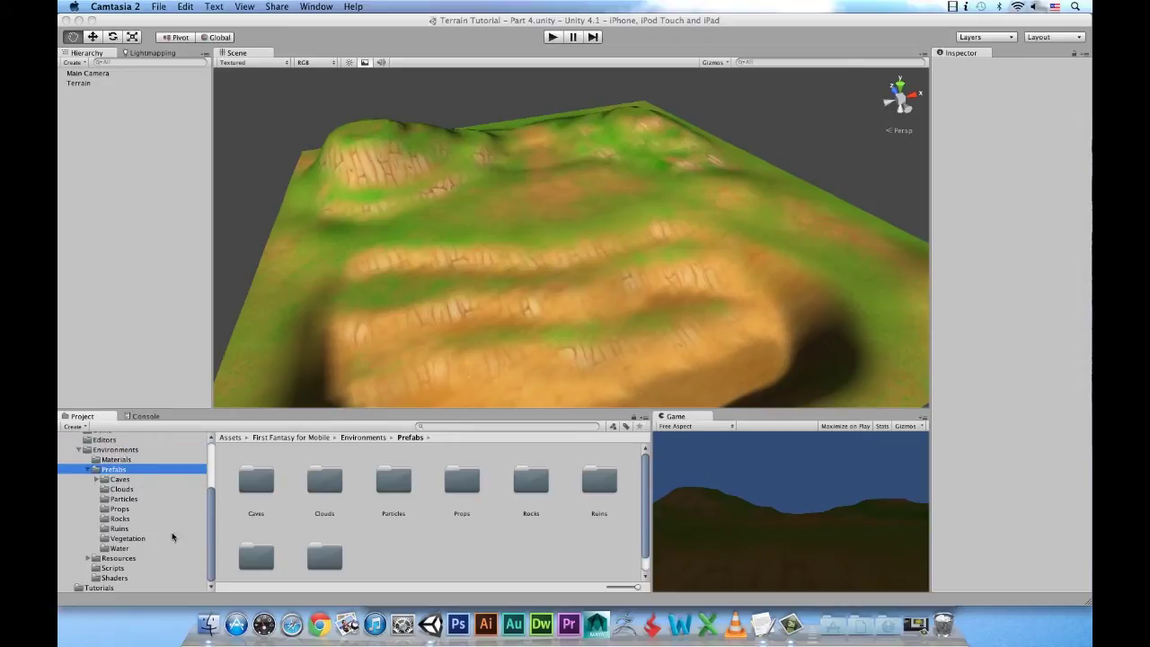
left_click(141, 539)
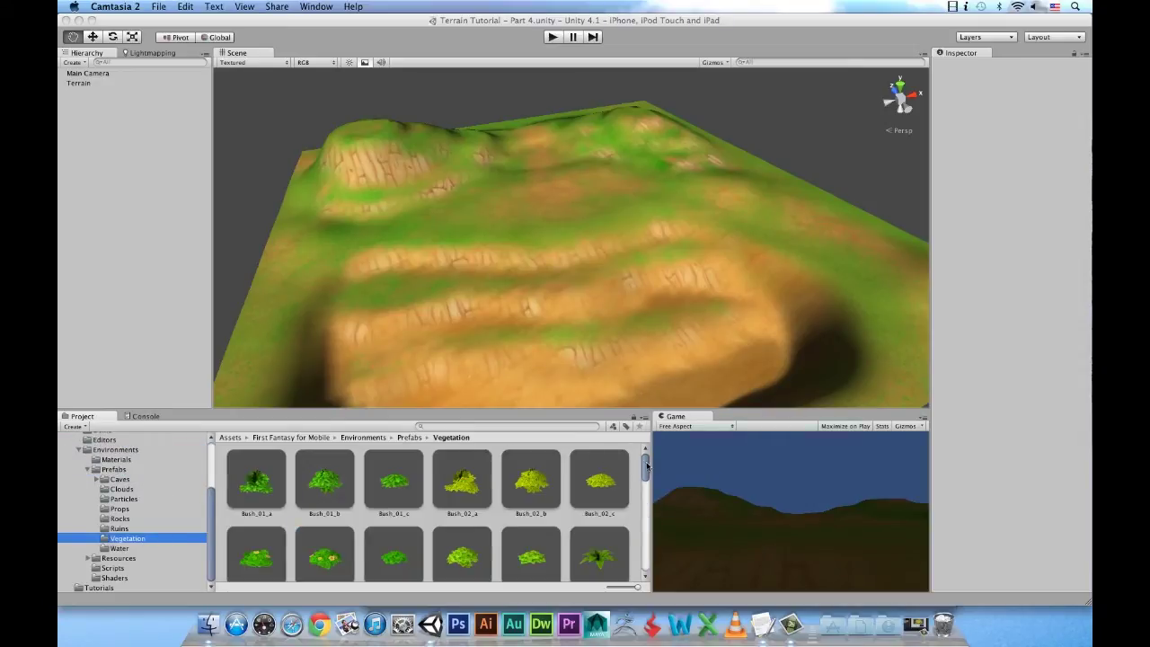
left_click_drag(646, 464, 640, 537)
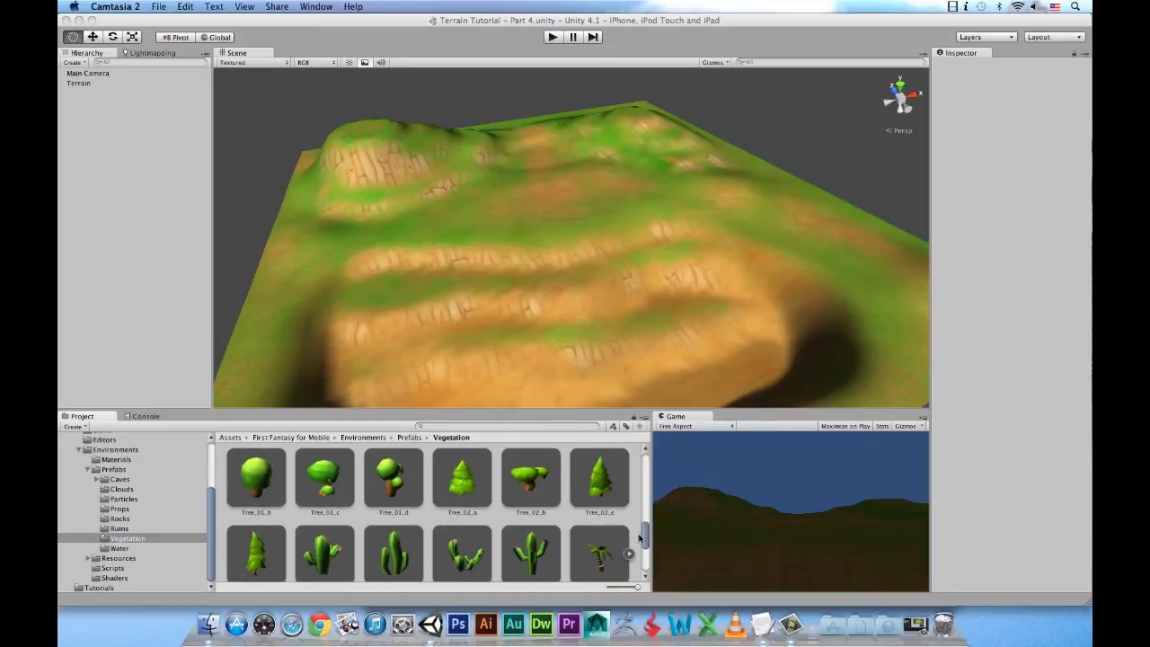
scroll(619, 537, "up", 3)
- Place Tree_01_a, Tree_01_b and Tree_01_c on the terrain, shifting Tree_01_a left
left_click_drag(599, 481, 116, 294)
key("w")
mouse_move(575, 193)
left_mouse_down()
mouse_move(519, 211)
mouse_move(518, 221)
mouse_move(455, 196)
left_mouse_up()
scroll(354, 531, "down", 1)
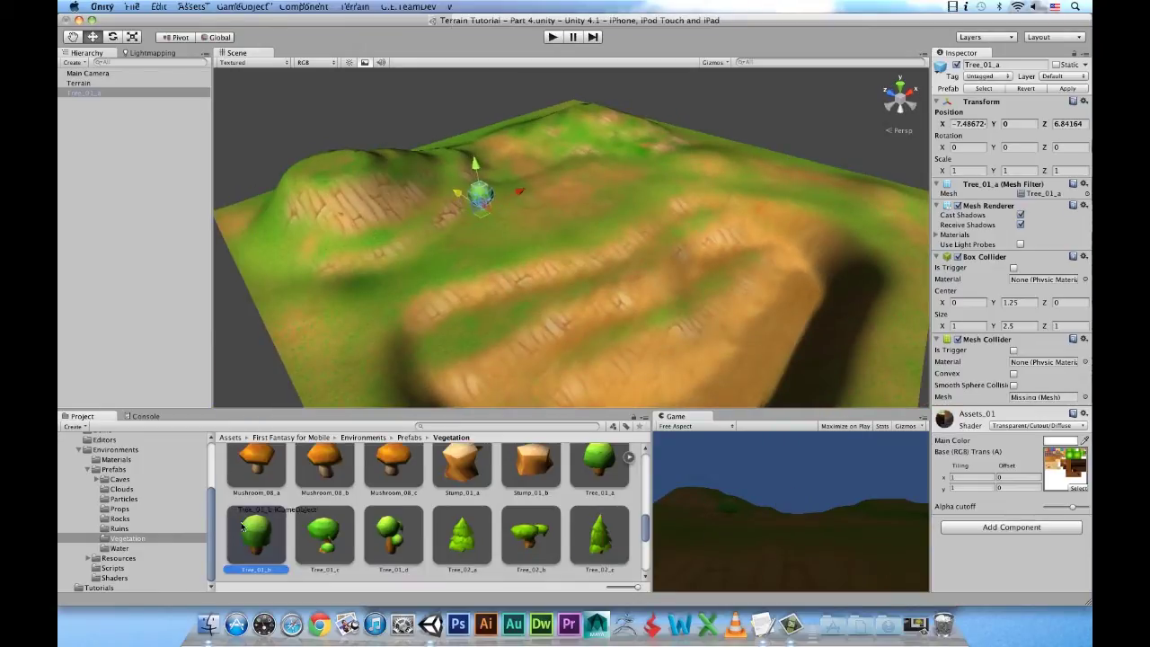
mouse_move(256, 537)
left_mouse_down()
mouse_move(590, 190)
mouse_move(689, 132)
left_mouse_up()
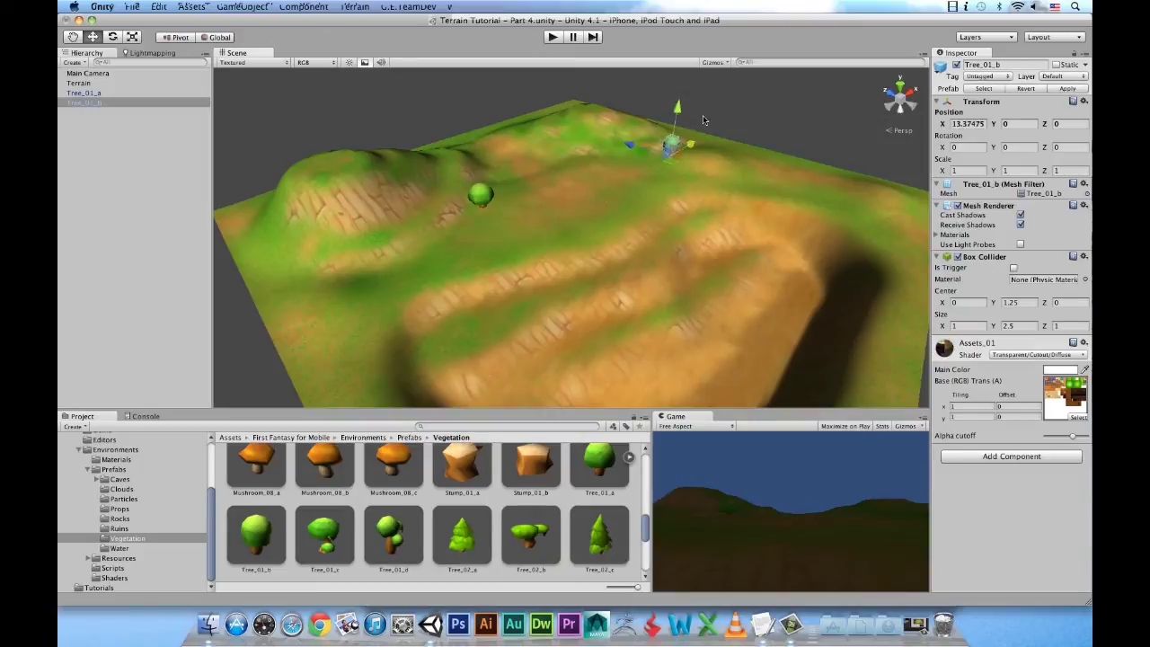
mouse_move(329, 538)
left_mouse_down()
mouse_move(596, 159)
mouse_move(464, 267)
mouse_move(422, 236)
left_mouse_up()
- Add Tree_02_b to the scene and frame the view on it
left_click_drag(530, 536, 135, 305)
key("f")
mouse_move(575, 224)
left_mouse_down("alt")
mouse_move(534, 208)
mouse_move(594, 141)
mouse_move(609, 161)
mouse_move(537, 176)
left_mouse_up("alt")
key("r")
key("e")
key("w")
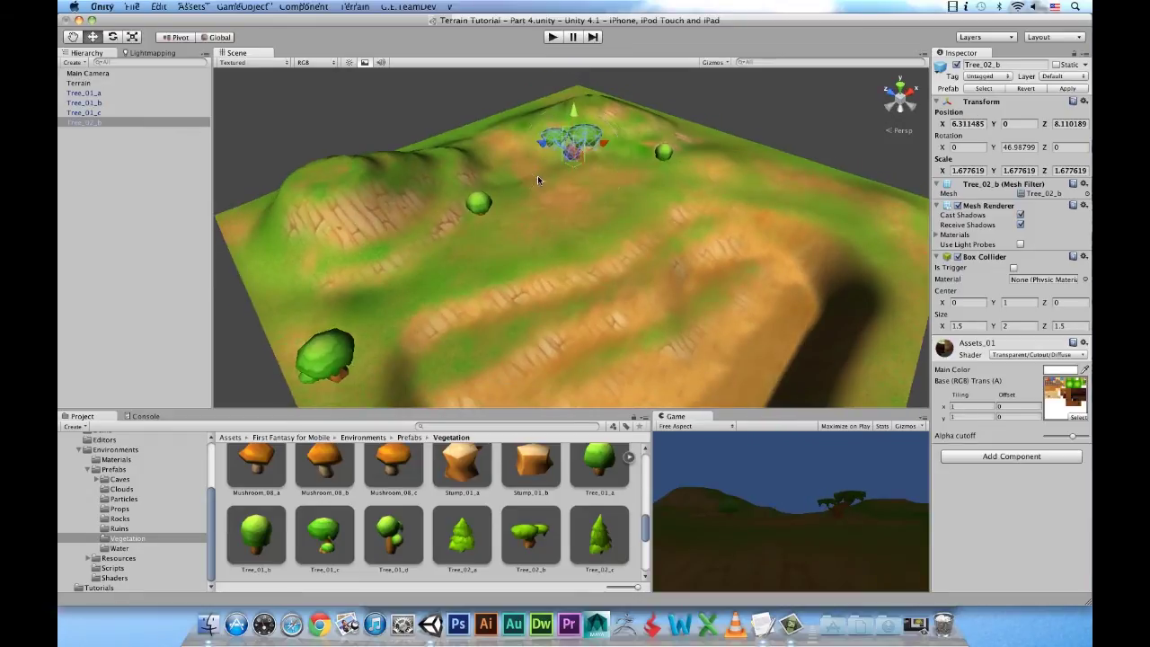
left_click(153, 269)
left_click_drag(566, 261, 491, 192, "alt")
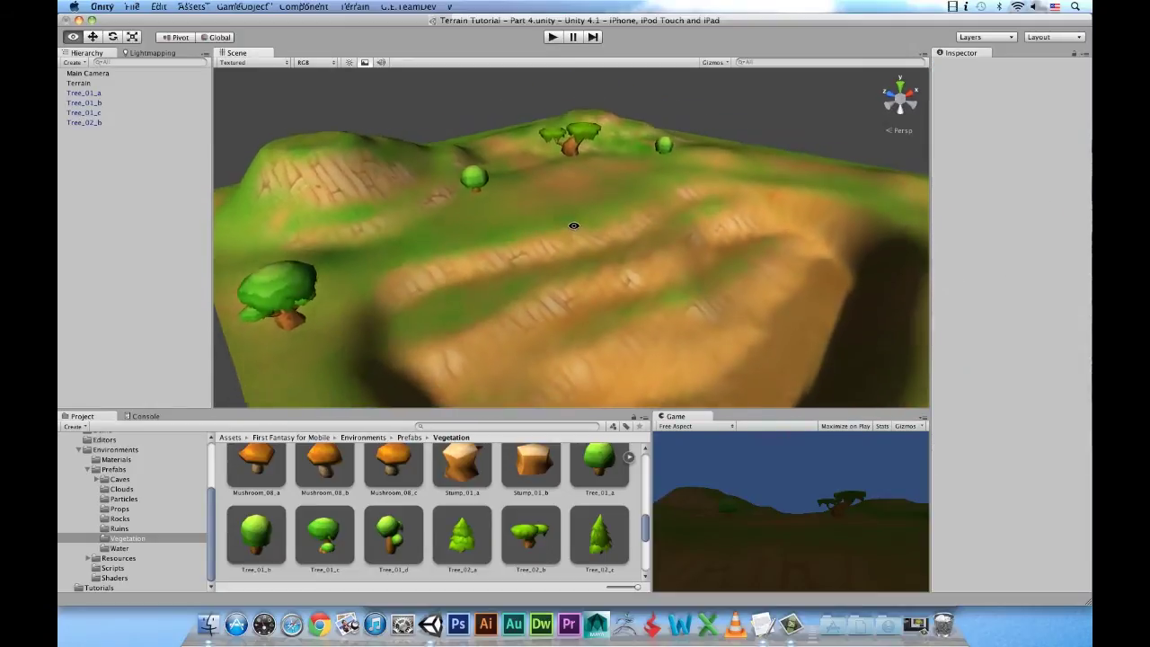
- Place Tree_02_a and Tree_02_c, moving Tree_02_c left beside the other trees
mouse_move(480, 528)
left_mouse_down()
mouse_move(579, 190)
mouse_move(616, 197)
mouse_move(478, 243)
mouse_move(514, 257)
mouse_move(450, 231)
mouse_move(453, 243)
left_mouse_up()
mouse_move(599, 536)
left_mouse_down()
mouse_move(569, 184)
mouse_move(707, 149)
mouse_move(657, 162)
mouse_move(618, 141)
left_mouse_up()
left_click(654, 192)
left_click(637, 149)
key("f")
mouse_move(669, 235)
left_mouse_down("alt")
mouse_move(606, 295)
mouse_move(525, 325)
mouse_move(536, 305)
mouse_move(463, 263)
mouse_move(513, 285)
left_mouse_up("alt")
key("r")
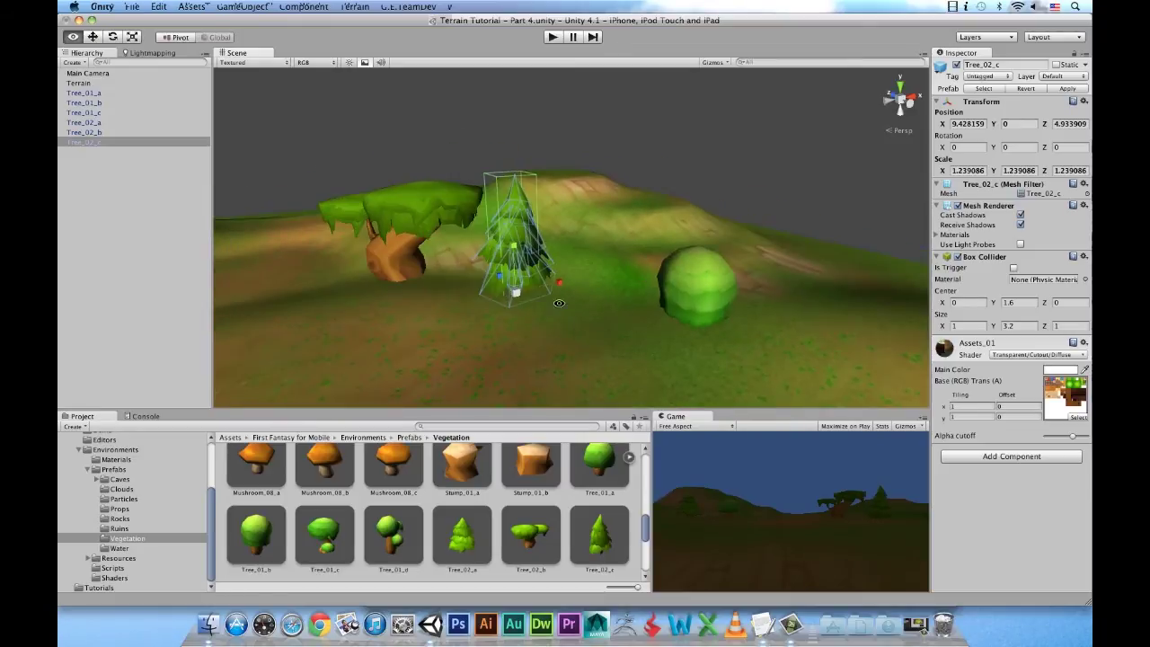
- Raise the Tree_01_b bush slightly and enlarge it to about 1.38
left_click(701, 292)
key("w")
left_click_drag(694, 304, 694, 291)
key("r")
left_click_drag(690, 332, 718, 333)
right_click_drag(718, 333, 302, 163, "alt")
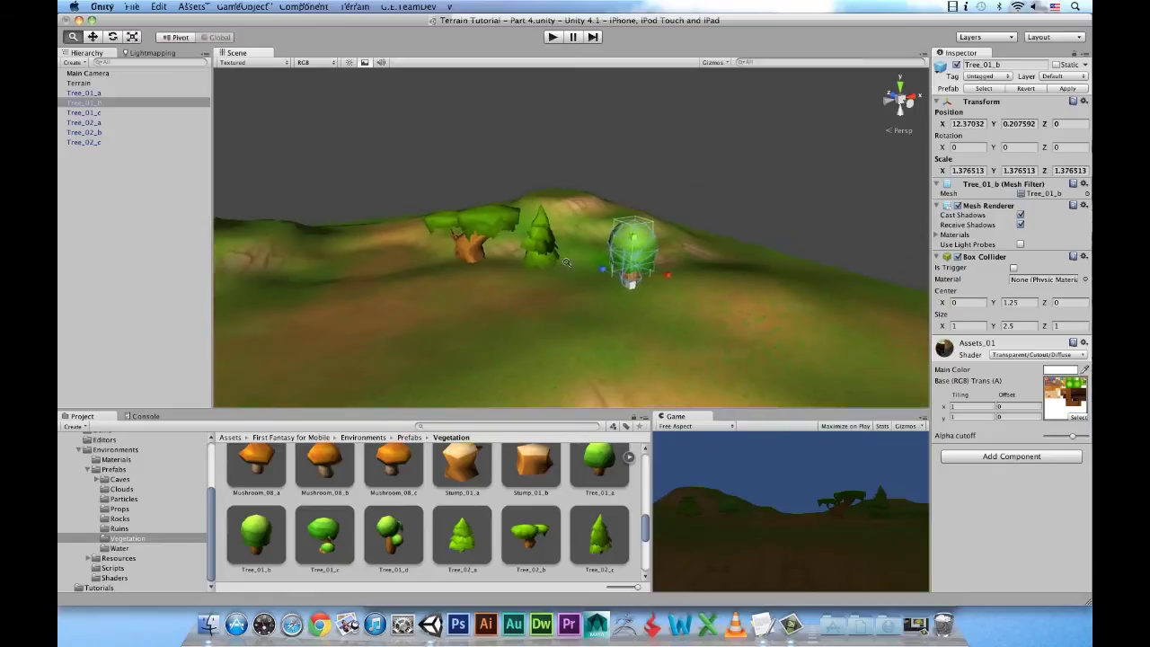
- Duplicate the Tree_01_b bush, then move the copy left, rotate it and shrink it
right_click(158, 105)
left_click(192, 131)
key("w")
mouse_move(644, 272)
left_mouse_down()
mouse_move(577, 303)
mouse_move(600, 286)
mouse_move(578, 273)
mouse_move(622, 270)
mouse_move(337, 223)
left_mouse_up()
key("e")
key("r")
key("w")
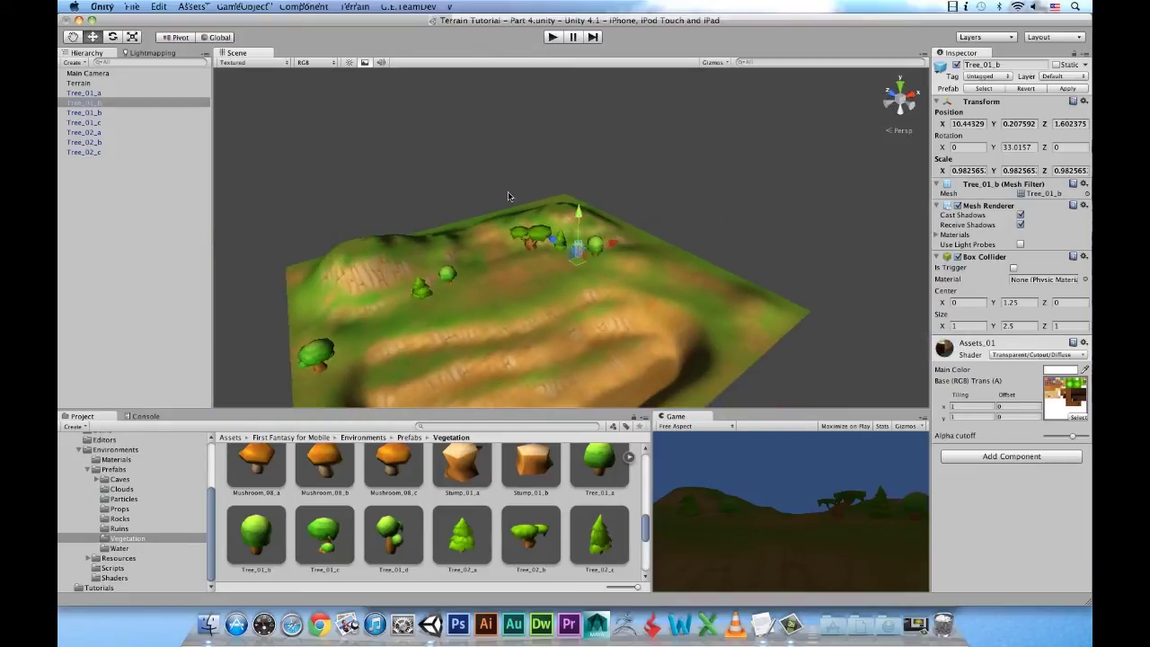
left_click_drag(544, 288, 666, 210, "alt")
left_click(667, 210)
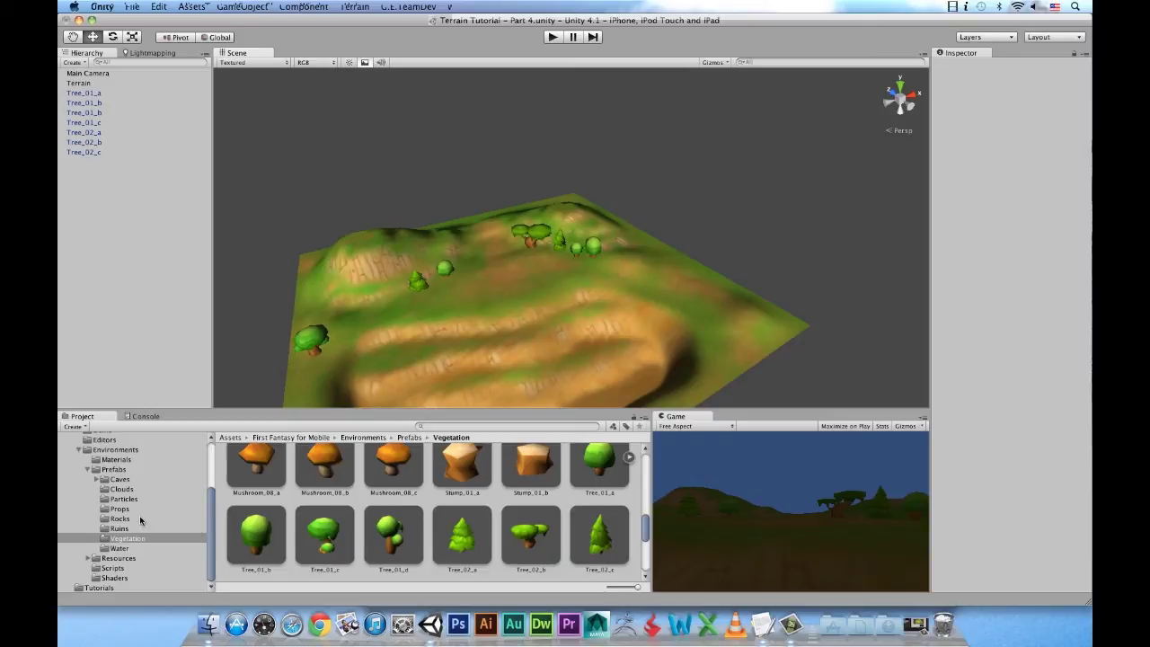
- Place Rock_01_a from the Rocks folder, move it forward and rotate it around its vertical axis
left_click(140, 518)
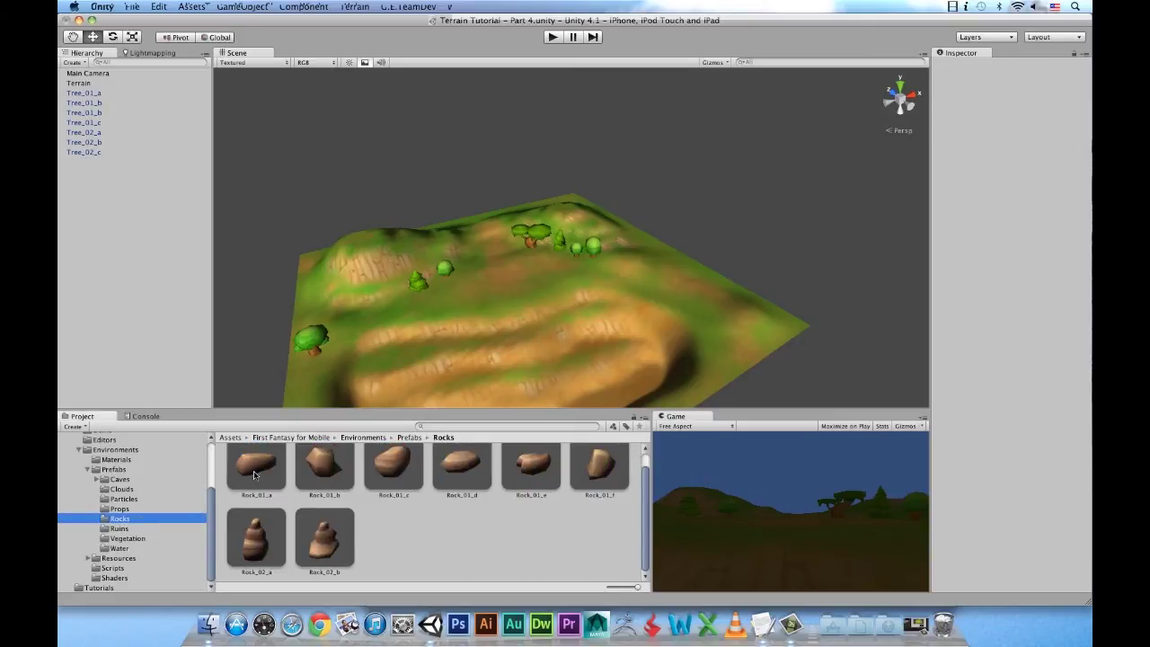
left_click_drag(254, 476, 141, 333)
left_click_drag(334, 278, 468, 283, "alt")
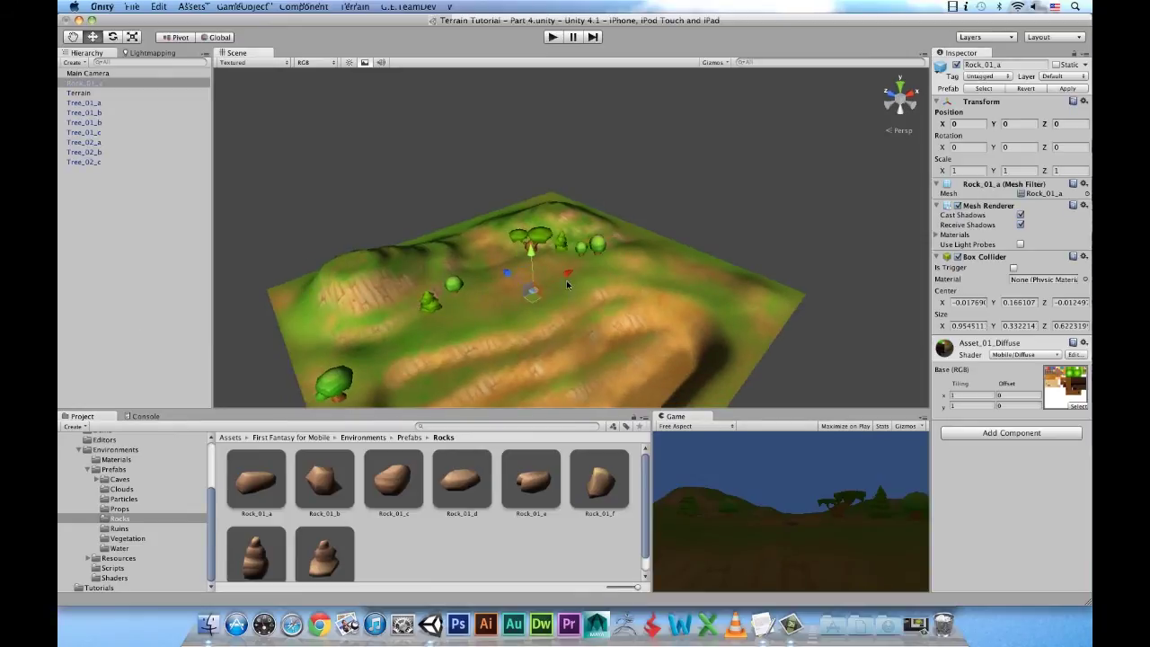
left_click_drag(479, 302, 462, 258)
key("f")
right_click_drag(414, 269, 437, 267, "alt")
mouse_move(436, 268)
left_mouse_down("alt")
mouse_move(597, 221)
mouse_move(563, 233)
left_mouse_up("alt")
key("e")
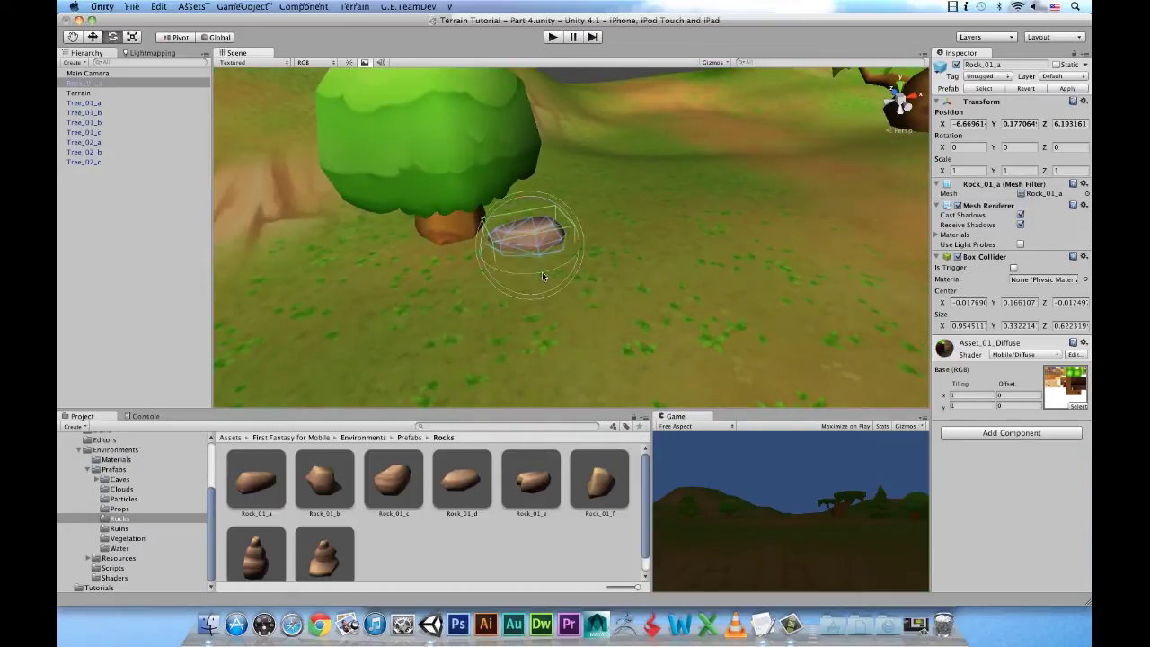
mouse_move(524, 279)
left_mouse_down()
mouse_move(557, 269)
mouse_move(314, 296)
left_mouse_up()
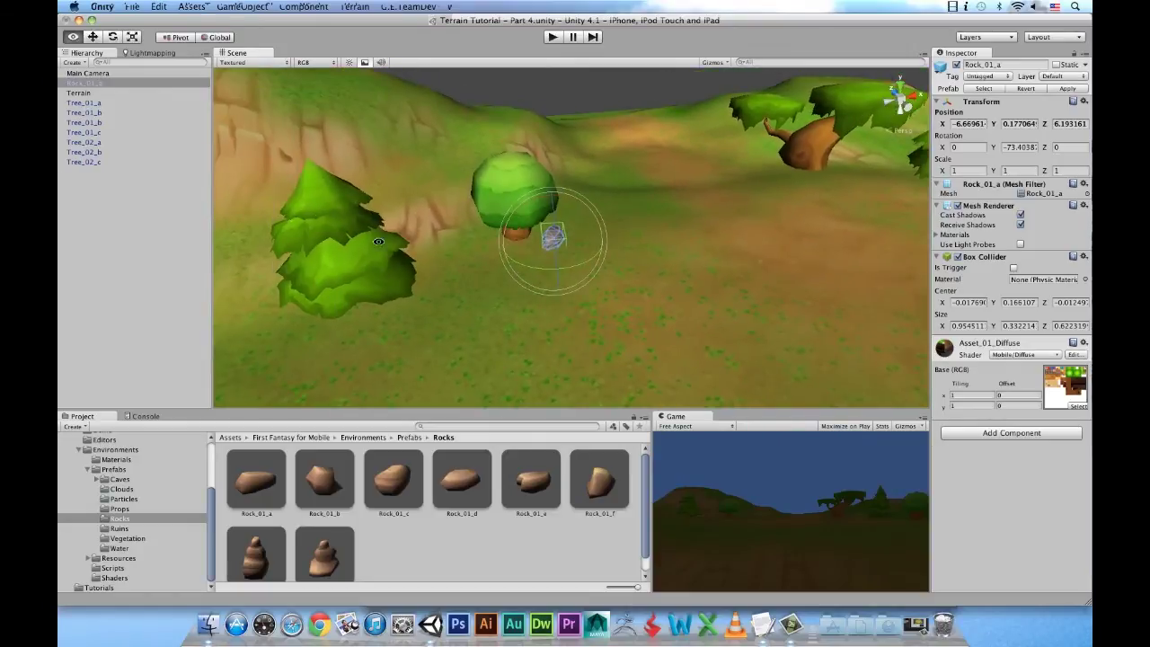
left_click(166, 319)
- Add Rock_01_b and slide it forward along Z and along X toward the trees
left_click_drag(324, 481, 185, 320)
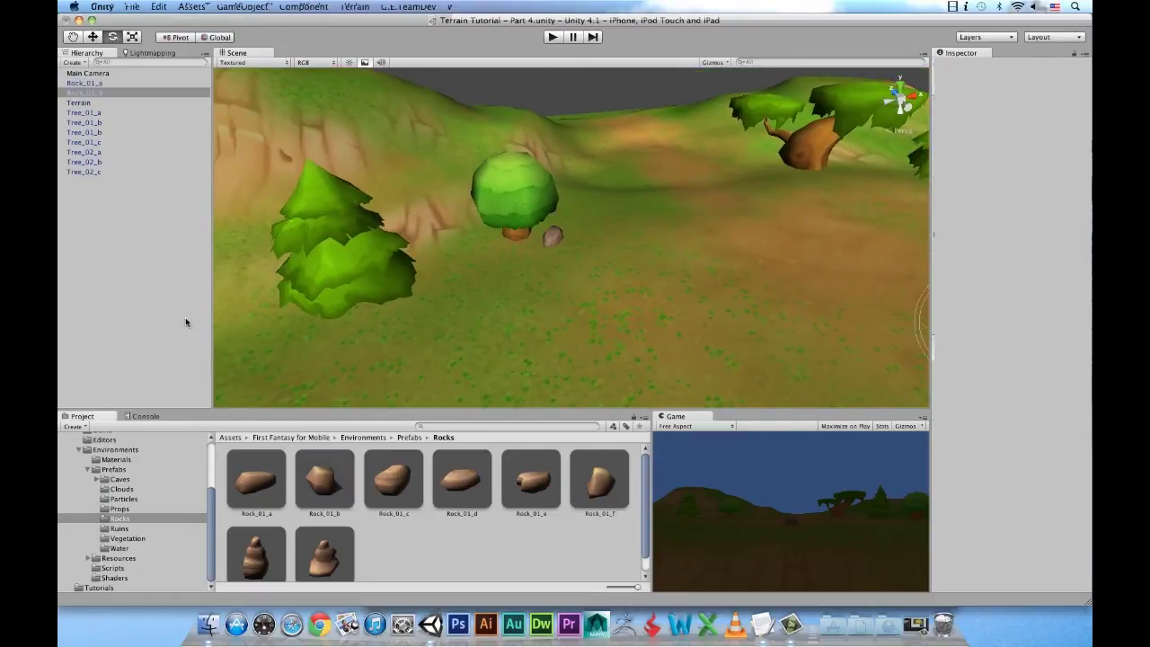
scroll(537, 276, "down", 3)
key("w")
left_click_drag(763, 262, 616, 169)
mouse_move(703, 201)
left_mouse_down()
mouse_move(766, 169)
mouse_move(749, 168)
mouse_move(786, 184)
left_mouse_up()
key("r")
key("e")
key("w")
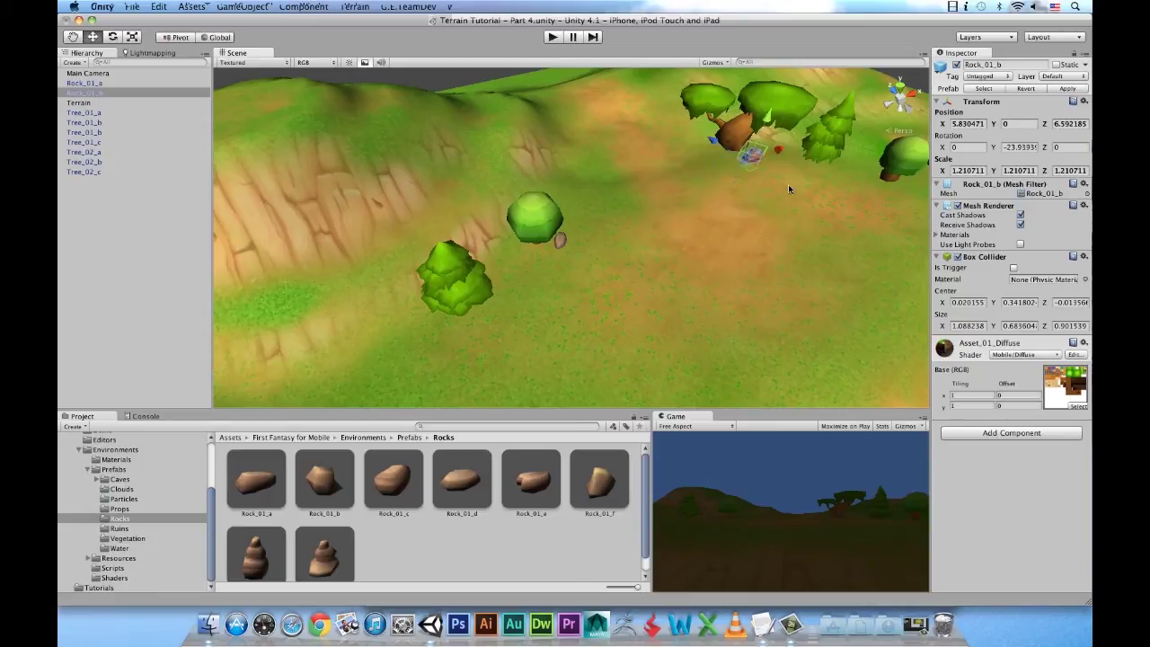
left_click(112, 279)
- Add Rock_01_f and Rock_01_e, shifting Rock_01_e left along X
mouse_move(578, 476)
left_mouse_down()
mouse_move(742, 275)
mouse_move(740, 215)
mouse_move(775, 261)
mouse_move(626, 314)
mouse_move(611, 305)
left_mouse_up()
key("r")
key("w")
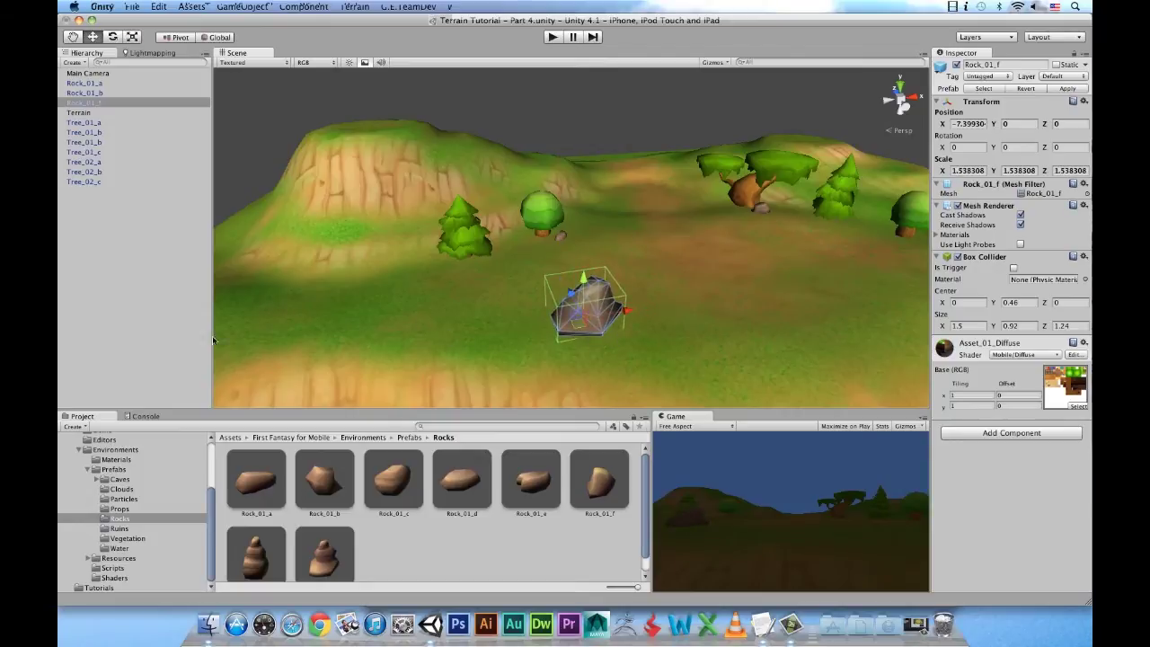
left_click(267, 368)
left_click_drag(517, 488, 362, 314)
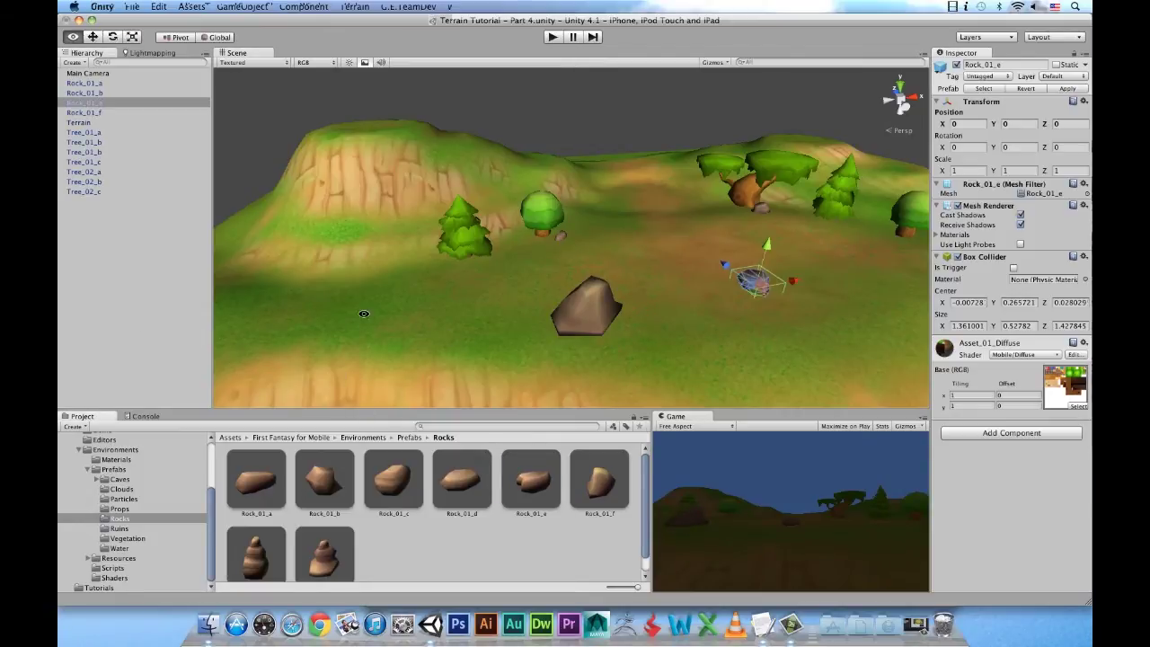
mouse_move(782, 289)
left_mouse_down()
mouse_move(575, 328)
mouse_move(602, 348)
mouse_move(612, 306)
mouse_move(638, 321)
left_mouse_up()
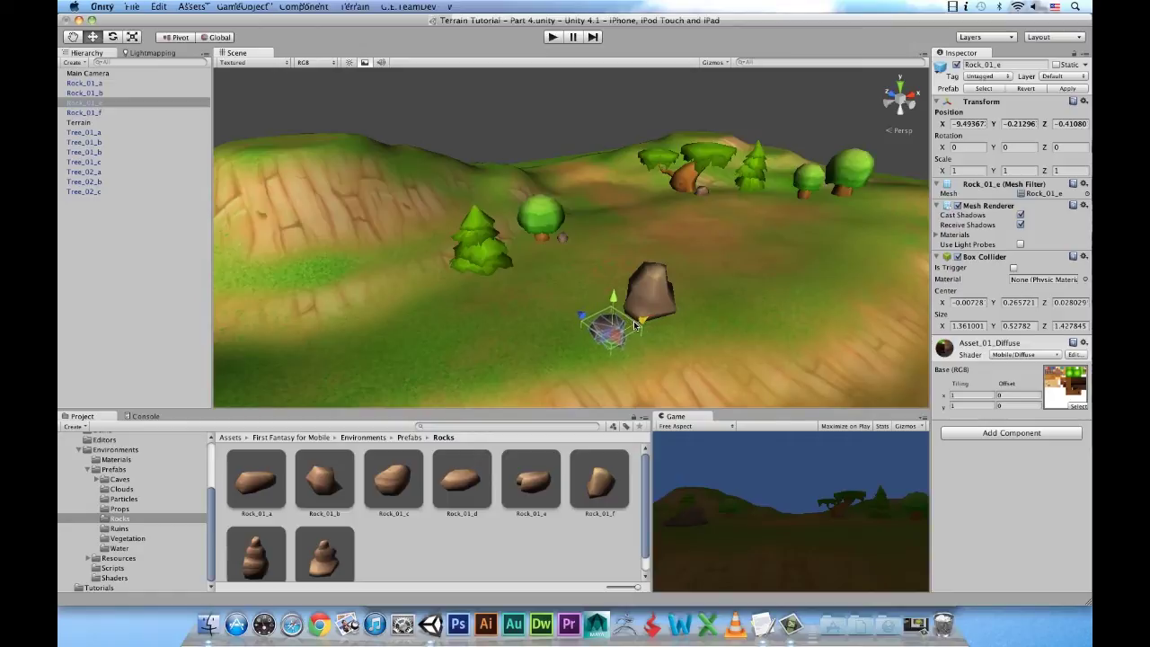
left_click(157, 338)
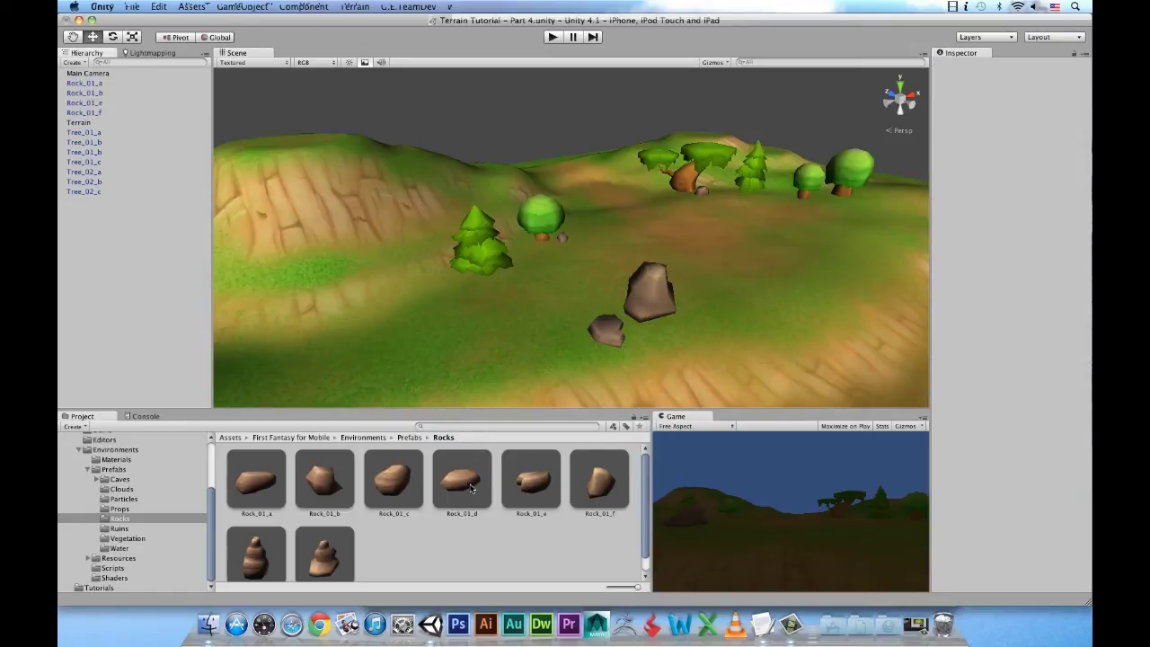
- Place Rock_01_d beside the big rock and scale it up to about 1.3
left_click_drag(471, 488, 174, 354)
mouse_move(793, 270)
left_mouse_down()
mouse_move(643, 310)
mouse_move(645, 322)
mouse_move(727, 314)
left_mouse_up()
key("r")
mouse_move(679, 343)
left_mouse_down()
mouse_move(694, 355)
mouse_move(683, 328)
mouse_move(541, 323)
mouse_move(545, 308)
left_mouse_up()
key("w")
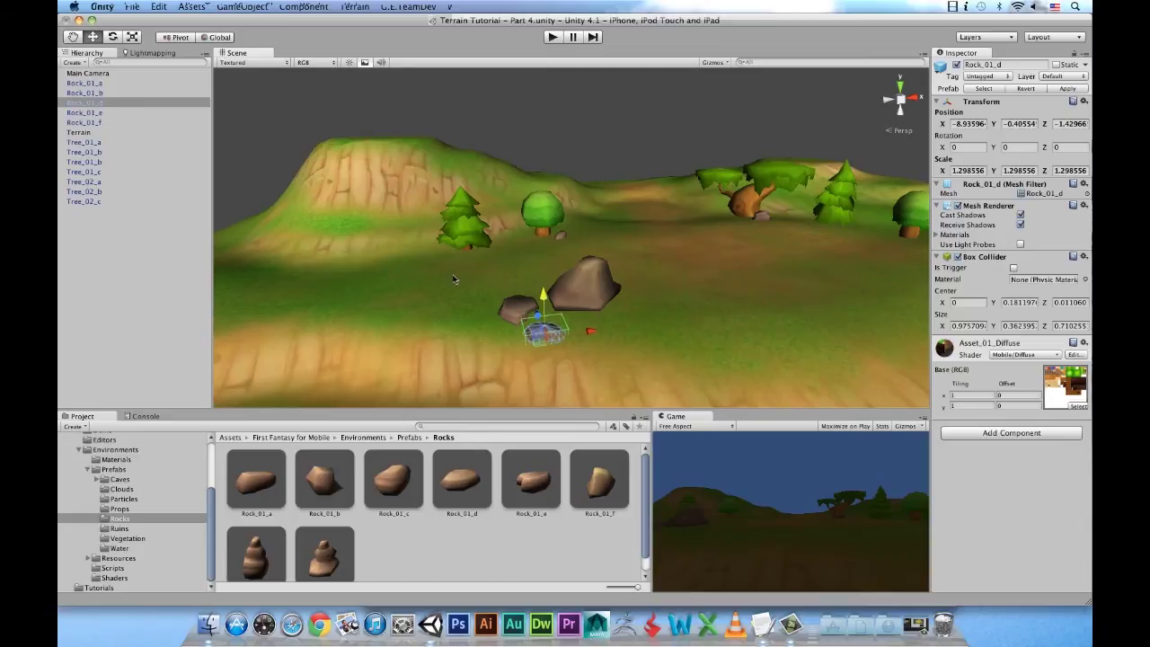
left_click(453, 279)
mouse_move(454, 280)
left_mouse_down("alt")
mouse_move(604, 300)
mouse_move(596, 295)
left_mouse_up("alt")
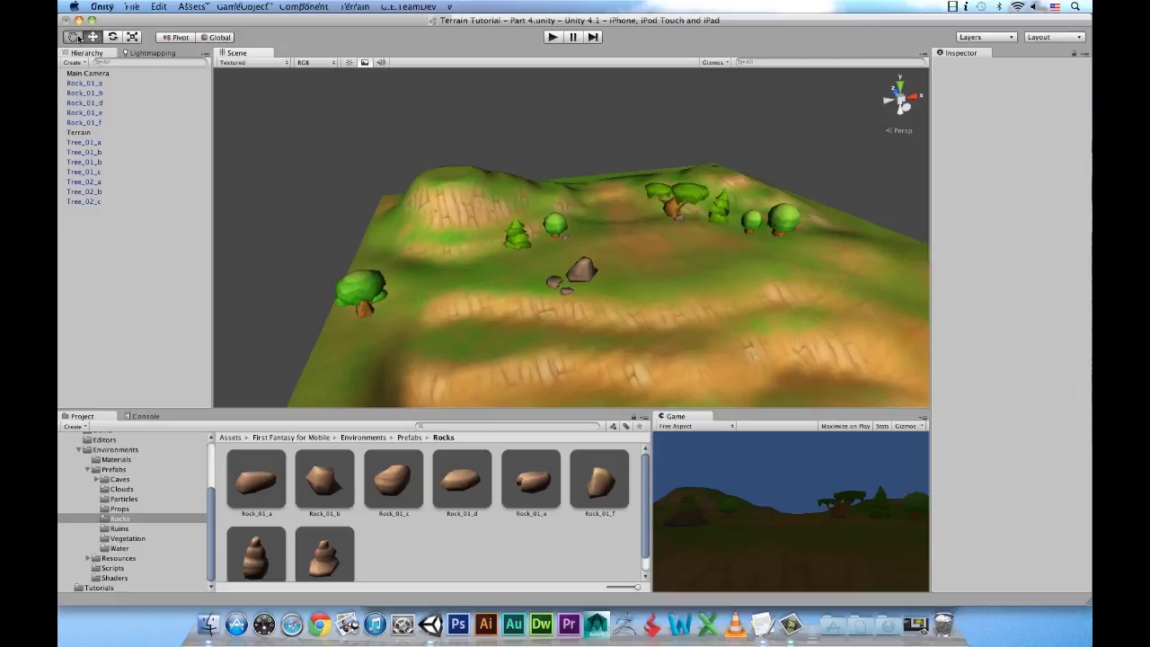
scroll(651, 234, "up", 2)
scroll(651, 233, "up", 3)
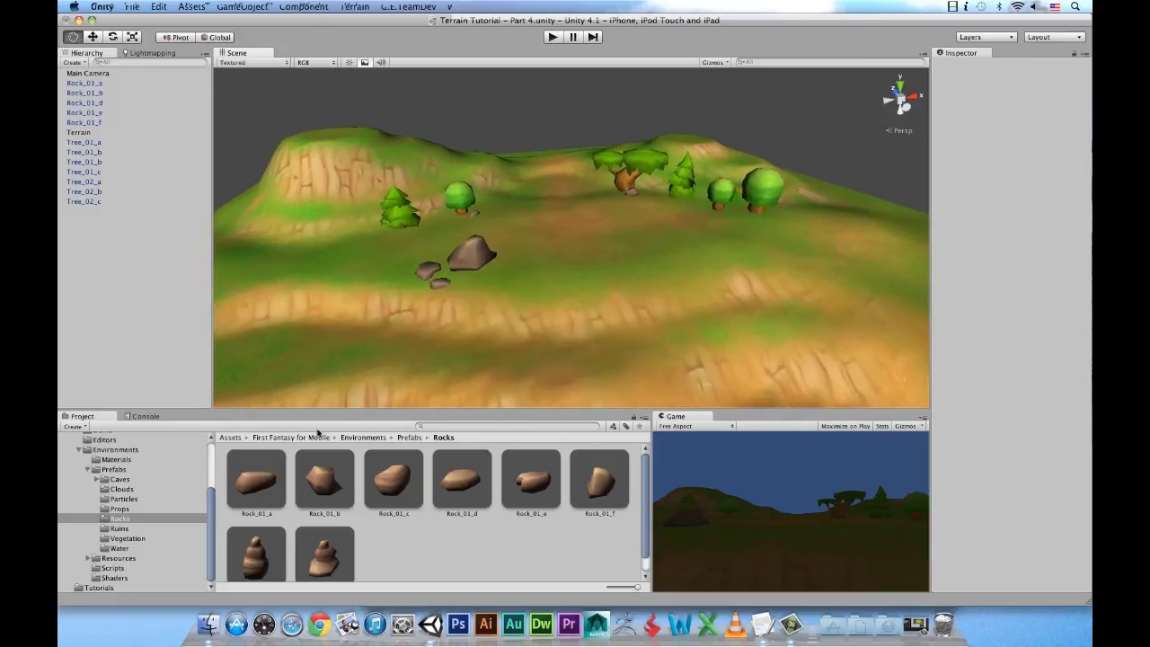
- Place Fence_01_b from the Props folder on the path and shift it left along X
left_click(140, 509)
left_click_drag(643, 472, 644, 536)
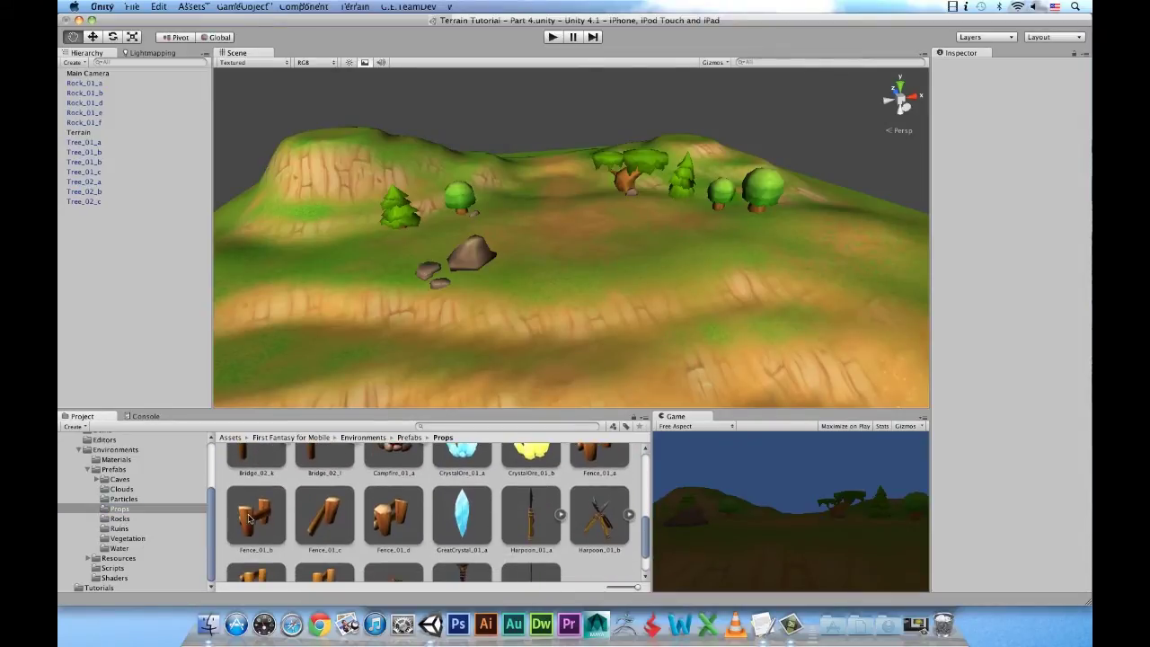
left_click_drag(249, 518, 590, 236)
mouse_move(365, 272)
left_mouse_down("alt")
mouse_move(566, 256)
mouse_move(620, 232)
mouse_move(414, 85)
left_mouse_up("alt")
scroll(566, 256, "up", 5)
left_click_drag(520, 145, 487, 158)
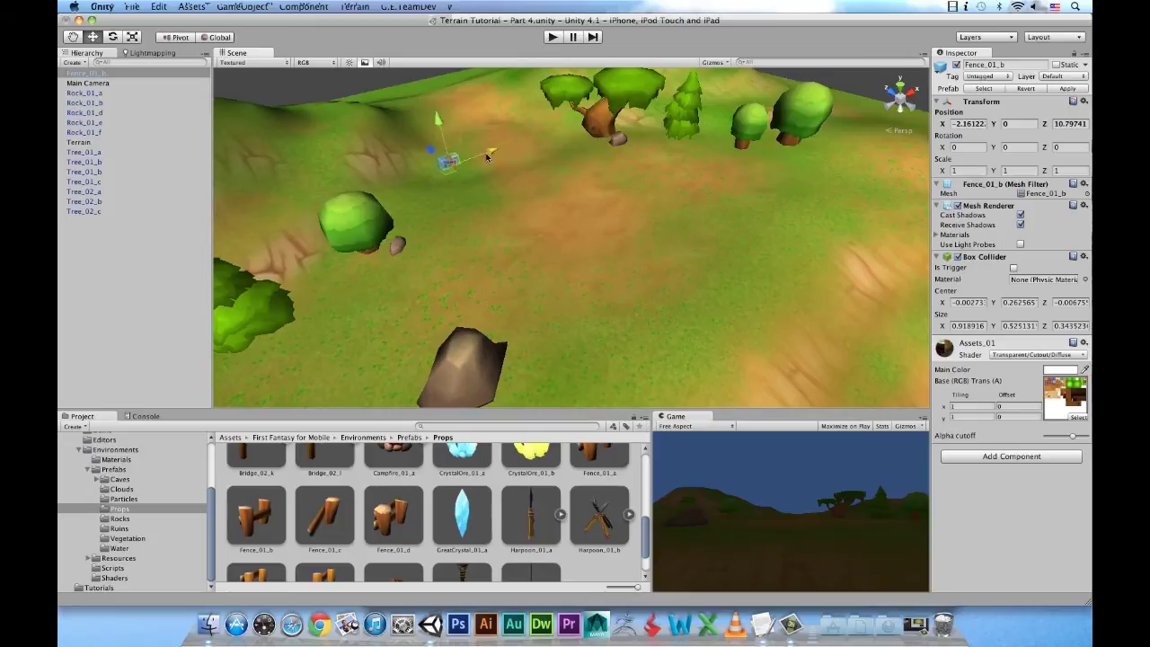
key("e")
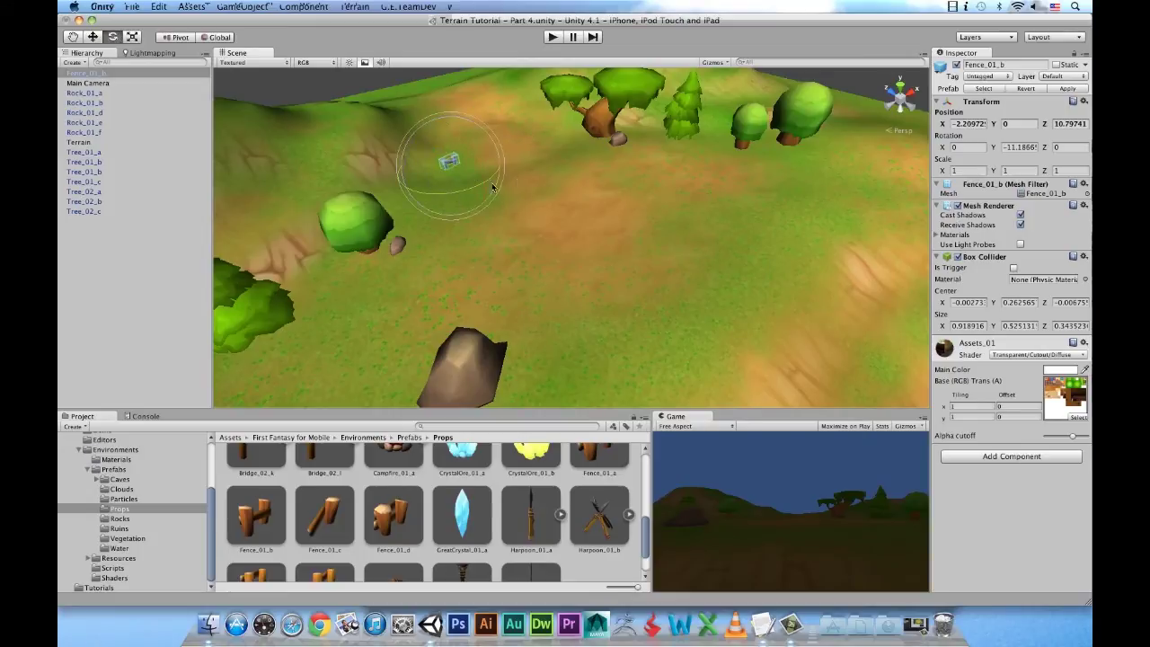
left_click(111, 319)
- Add a Fence_01_d piece and turn it slightly around Y
left_click_drag(394, 517, 135, 299)
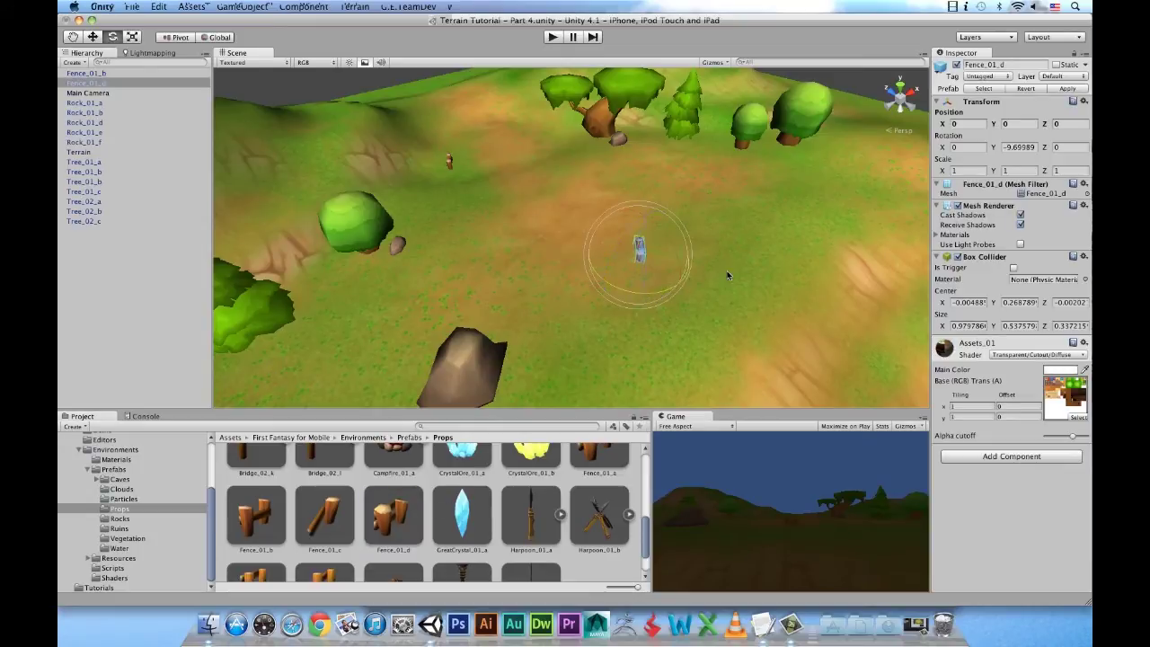
key("w")
mouse_move(790, 236)
left_mouse_down()
mouse_move(633, 249)
mouse_move(467, 162)
mouse_move(479, 142)
mouse_move(503, 193)
mouse_move(566, 238)
mouse_move(572, 224)
mouse_move(468, 286)
mouse_move(557, 289)
mouse_move(546, 241)
mouse_move(662, 283)
left_mouse_up()
key("f")
scroll(571, 227, "down", 3)
- Duplicate Fence_01_b, move the copy right and turn it across the path
left_click(468, 286)
right_click(149, 83)
left_click(191, 101)
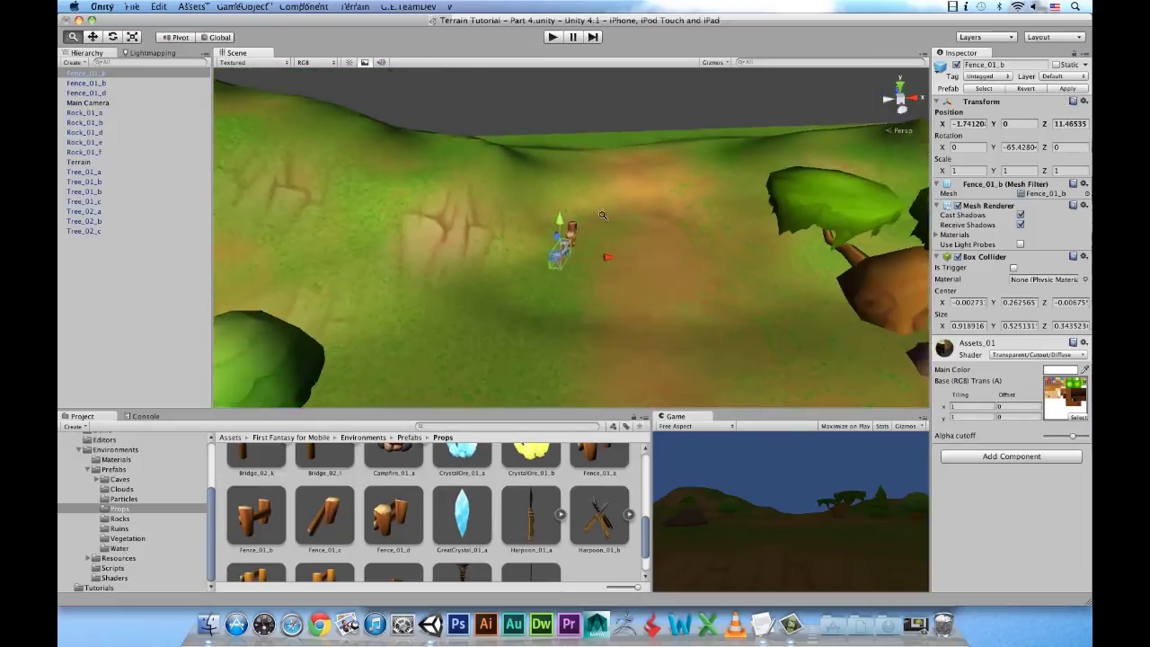
left_click_drag(602, 259, 774, 245)
key("e")
left_click_drag(726, 279, 472, 162)
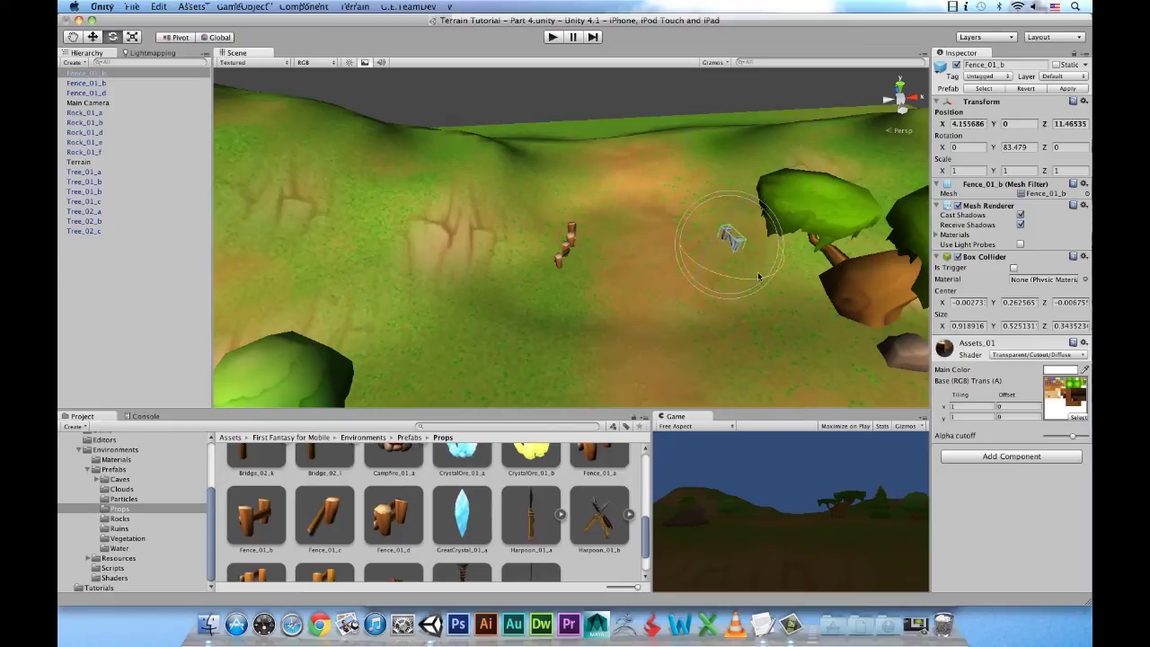
- Duplicate Fence_01_d, place the copy beside the tree and match its neighbour's rotation
left_click(573, 234)
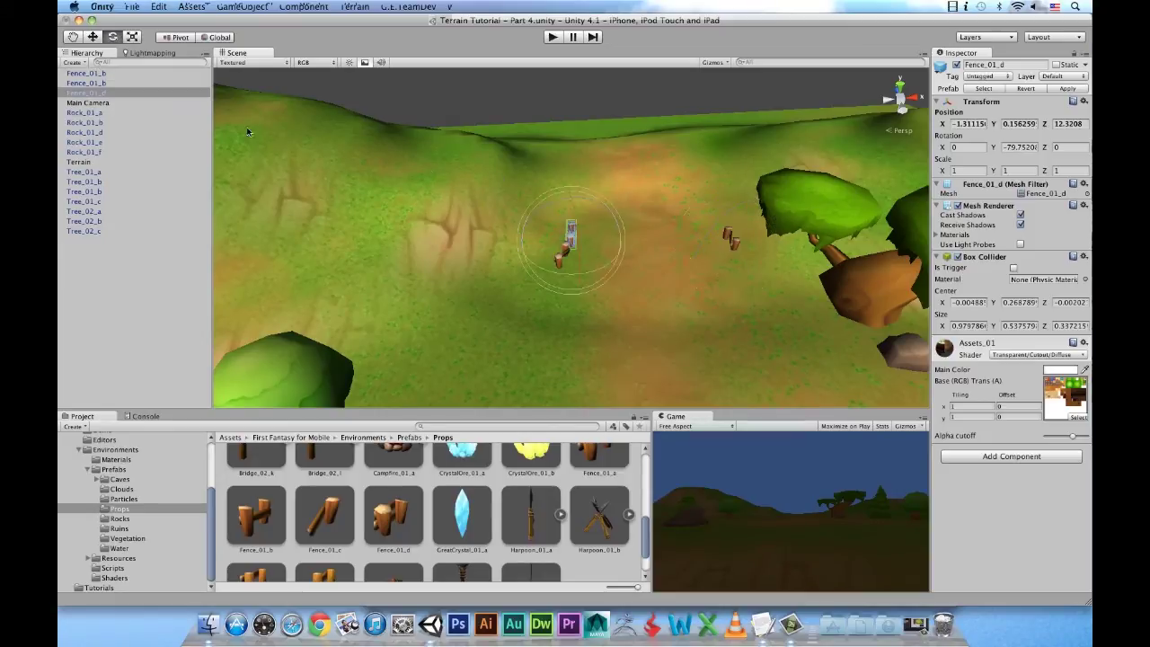
right_click(177, 93)
left_click(217, 120)
key("w")
left_click_drag(590, 238, 740, 224)
key("e")
mouse_move(422, 180)
left_mouse_down()
mouse_move(732, 248)
mouse_move(726, 258)
left_mouse_up()
left_click(144, 316)
mouse_move(539, 270)
left_mouse_down("alt")
mouse_move(527, 318)
mouse_move(557, 269)
mouse_move(539, 297)
left_mouse_up("alt")
scroll(575, 245, "down", 5)
scroll(575, 245, "down", 3)
mouse_move(587, 241)
left_mouse_down("alt")
mouse_move(504, 245)
mouse_move(495, 198)
left_mouse_up("alt")
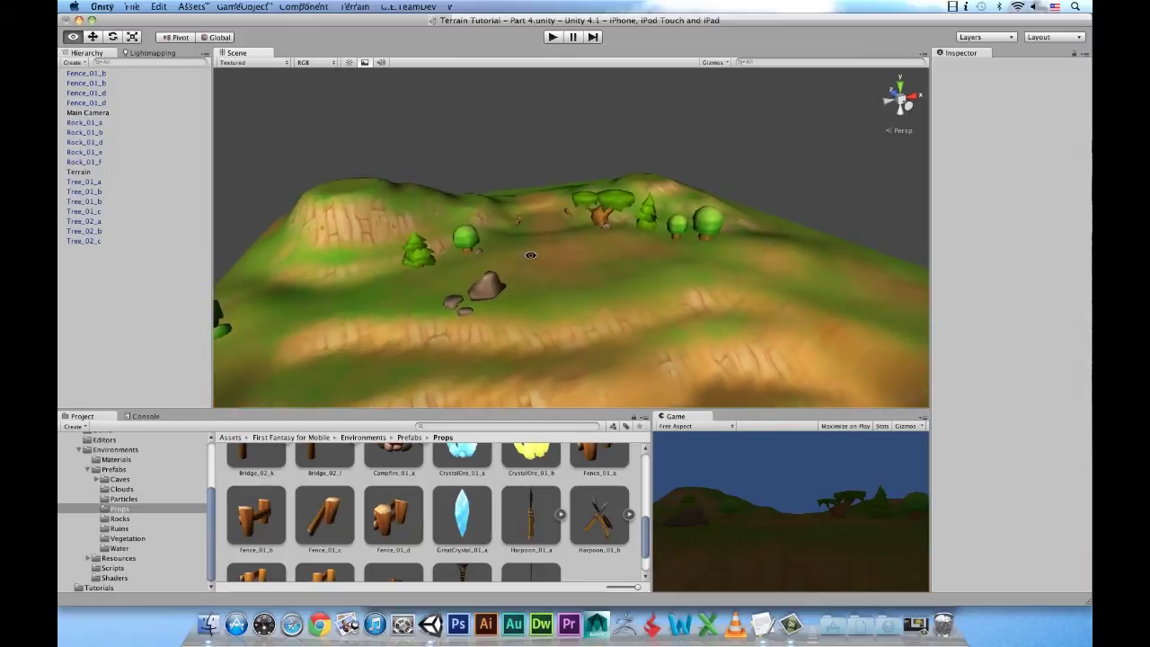
- Create an empty Fences object at position 0,0,0 and parent the four fence objects under it
left_click(258, 6)
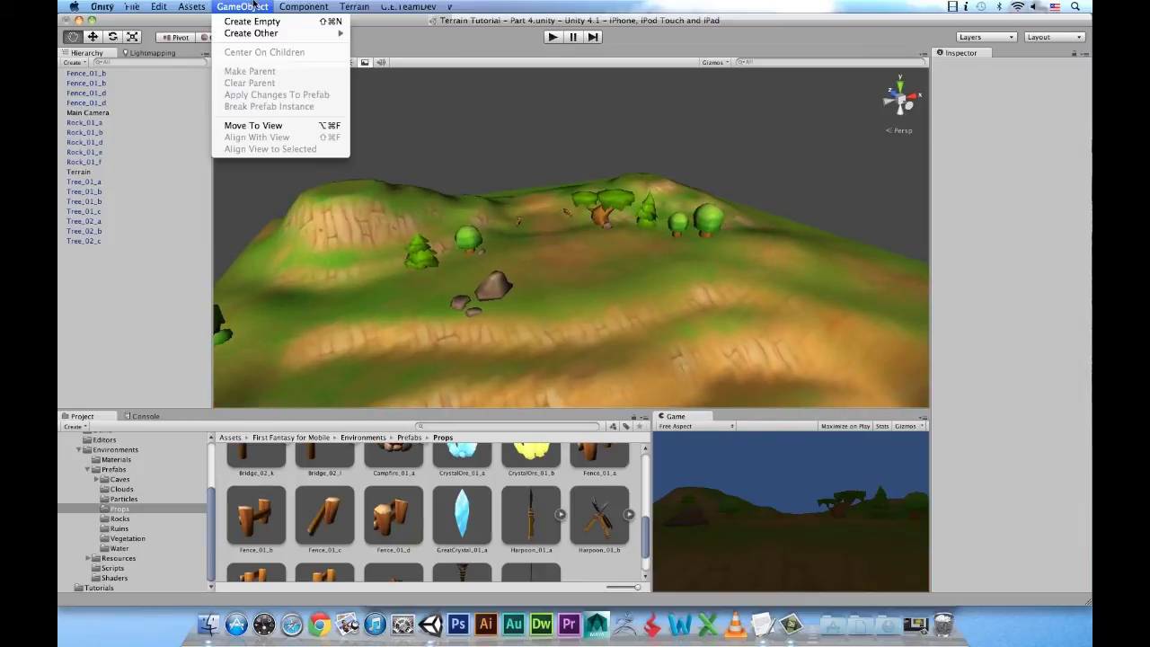
left_click(262, 22)
key("Return")
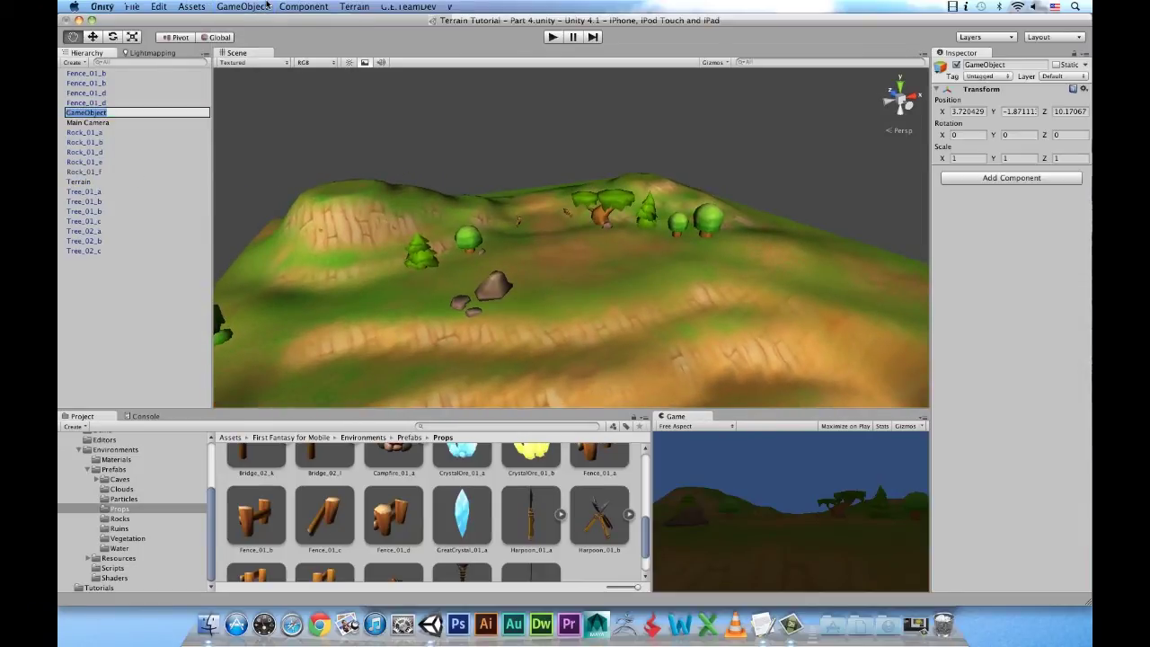
type("Fences")
key("Return")
left_click(967, 111)
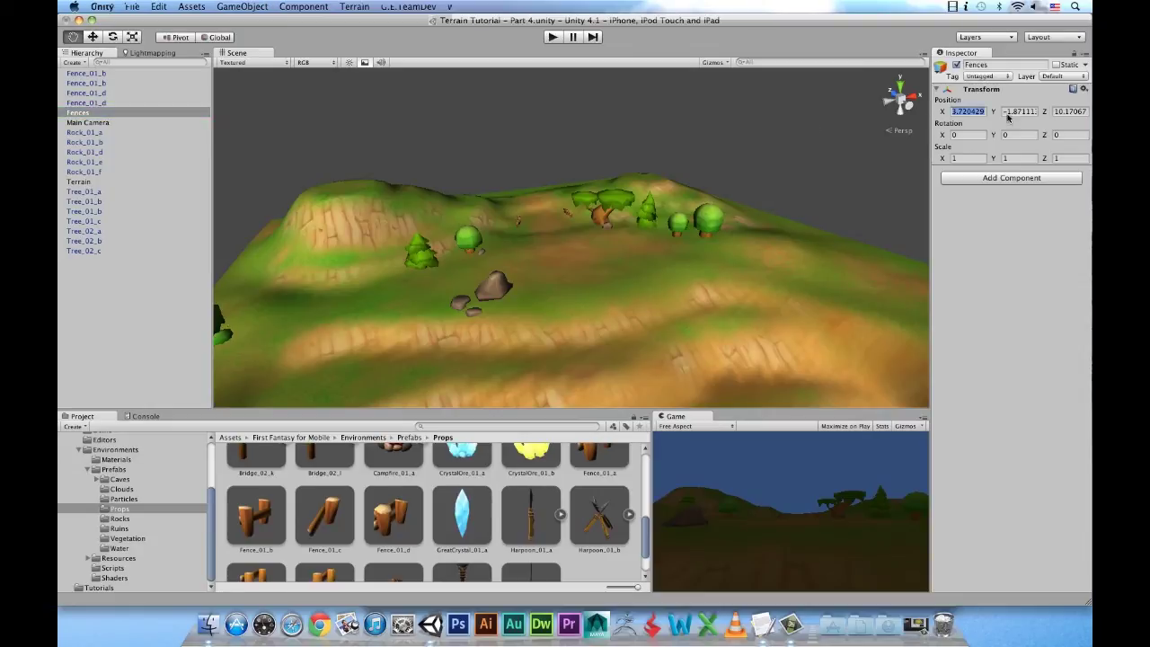
type("0")
key("Tab")
type("0")
key("Tab")
type("0")
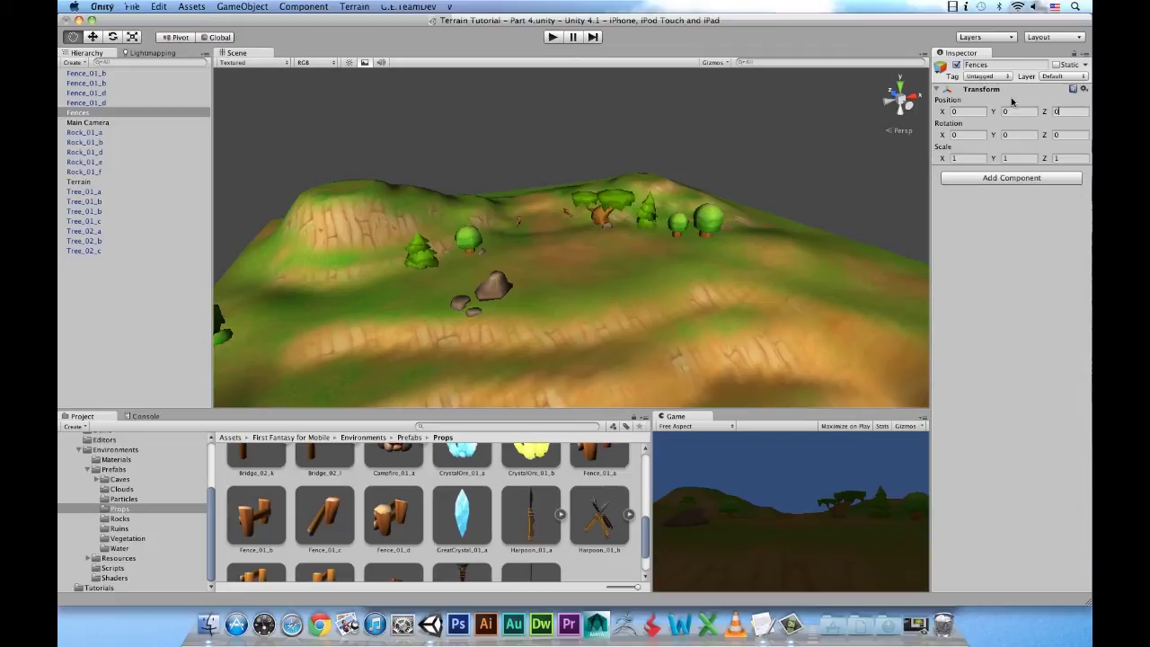
left_click(126, 74)
left_click(122, 102, "shift")
left_click_drag(99, 103, 106, 112)
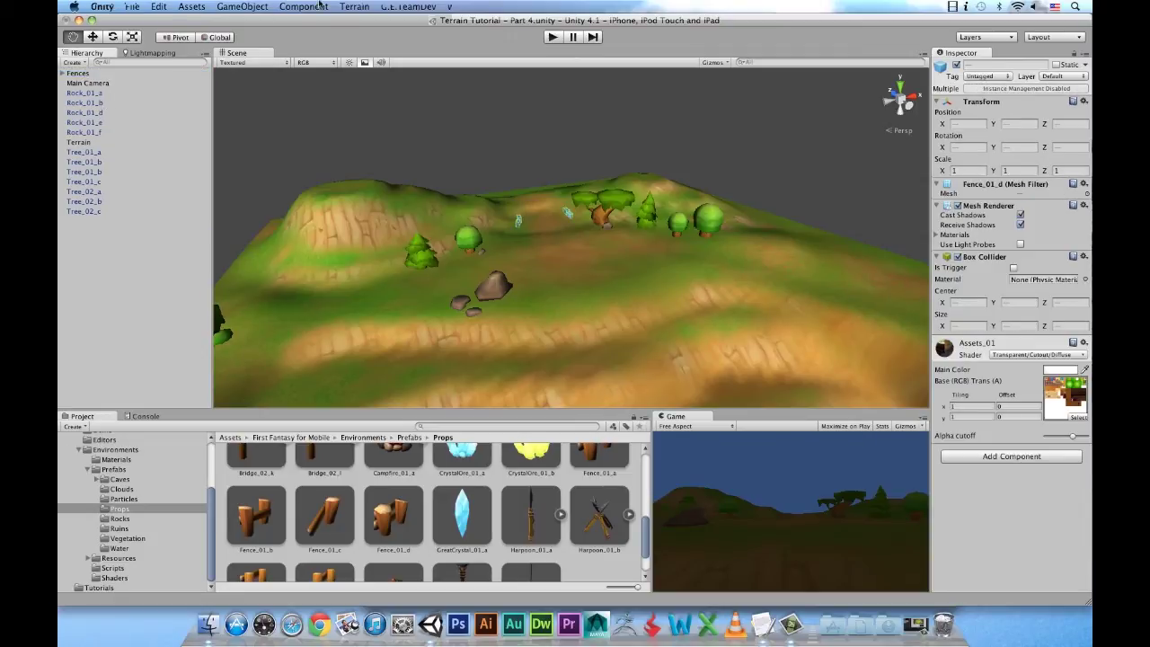
- Create another empty object named Rocks at position 0,0,0
left_click(265, 7)
left_click(272, 21)
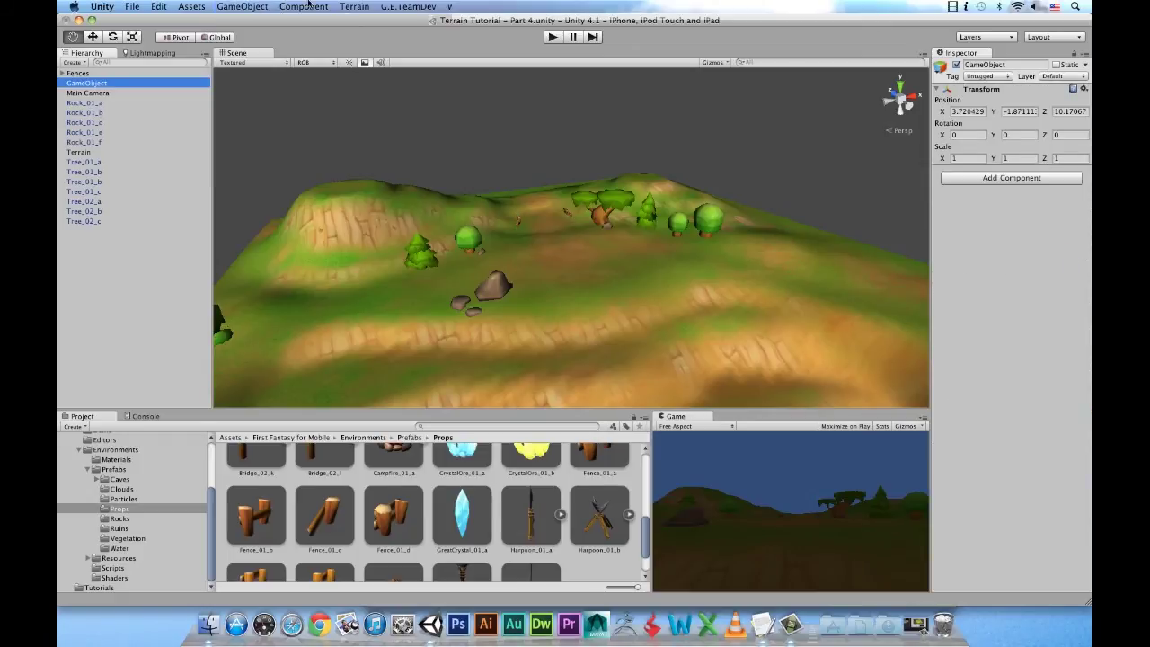
key("Return")
type("Rock")
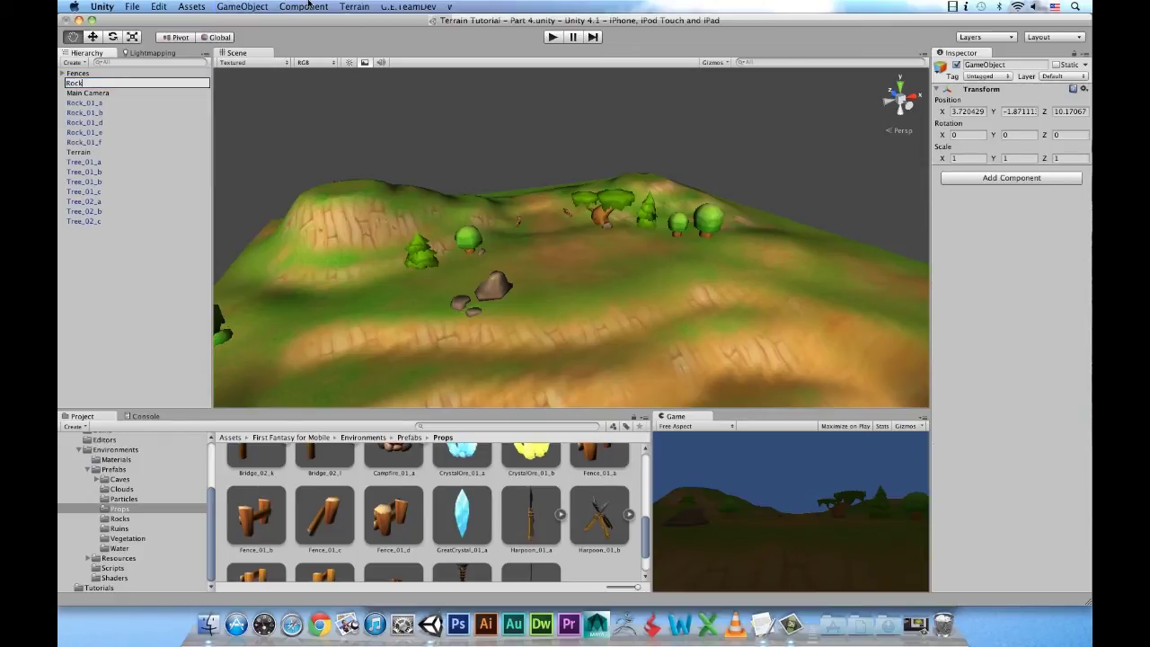
key("Return")
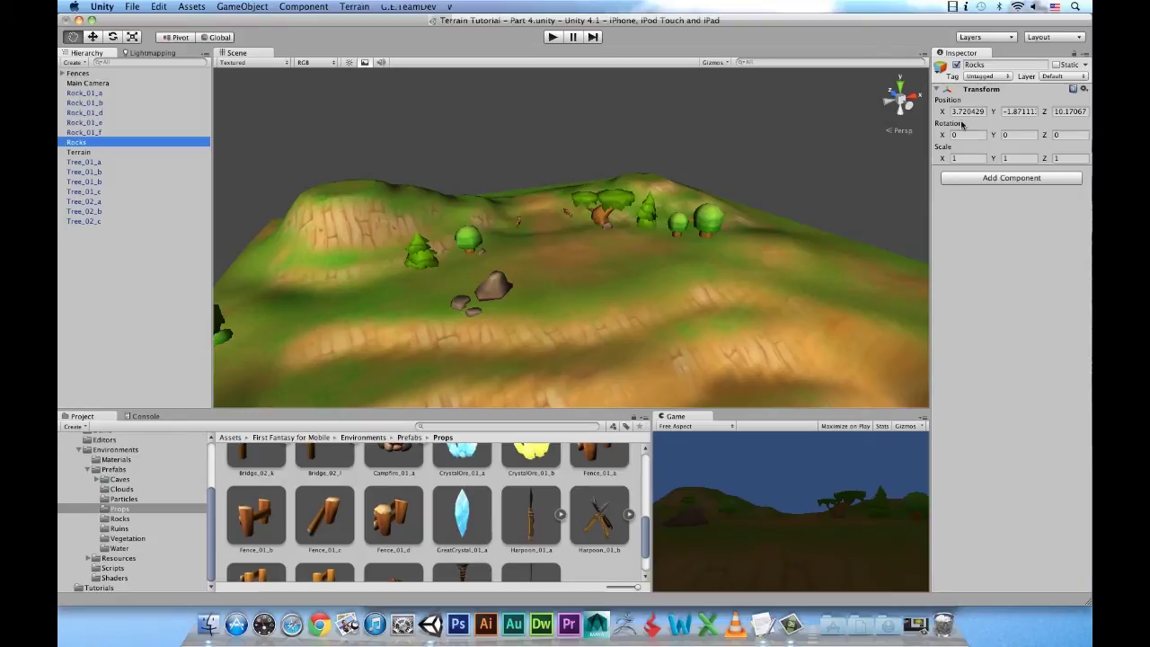
left_click(966, 112)
type("0")
key("Tab")
type("0")
key("Tab")
type("0")
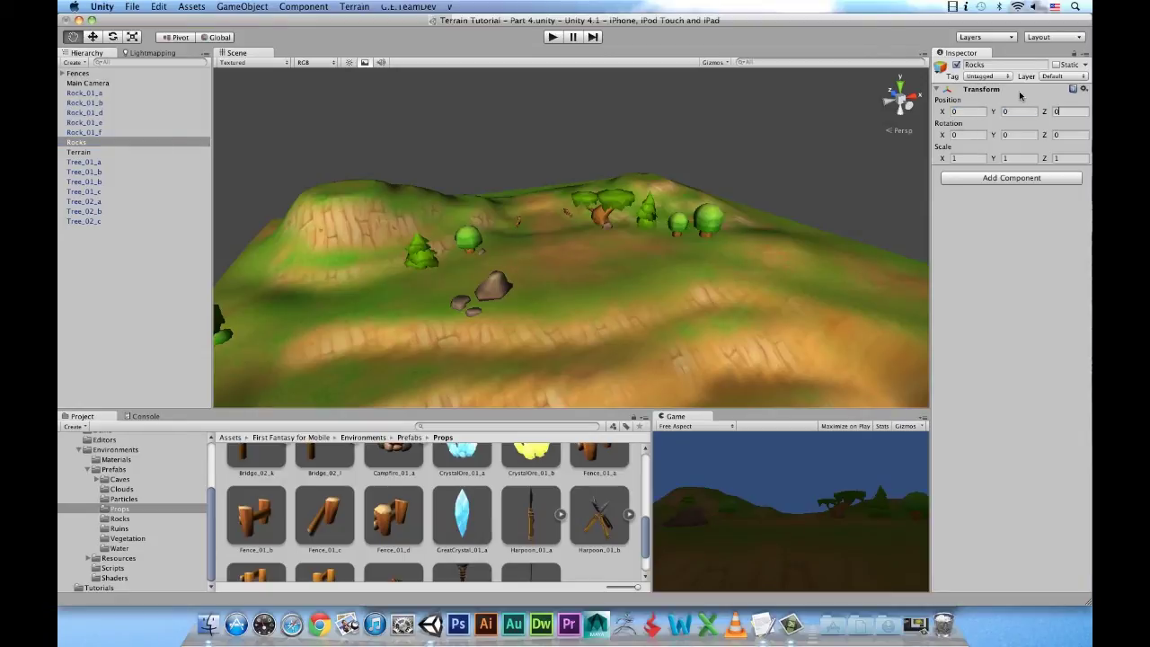
- Duplicate the Rocks empty and rename the copy Trees
left_click(126, 259)
left_click(115, 143)
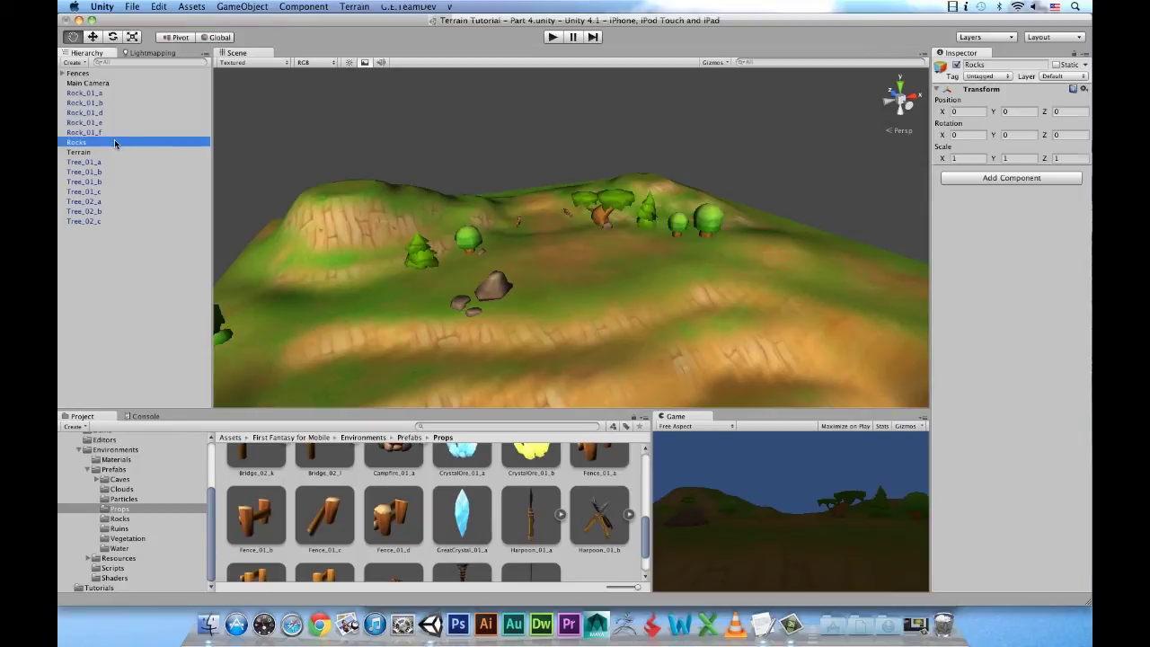
right_click(116, 143)
left_click(159, 167)
key("Return")
type("Tree")
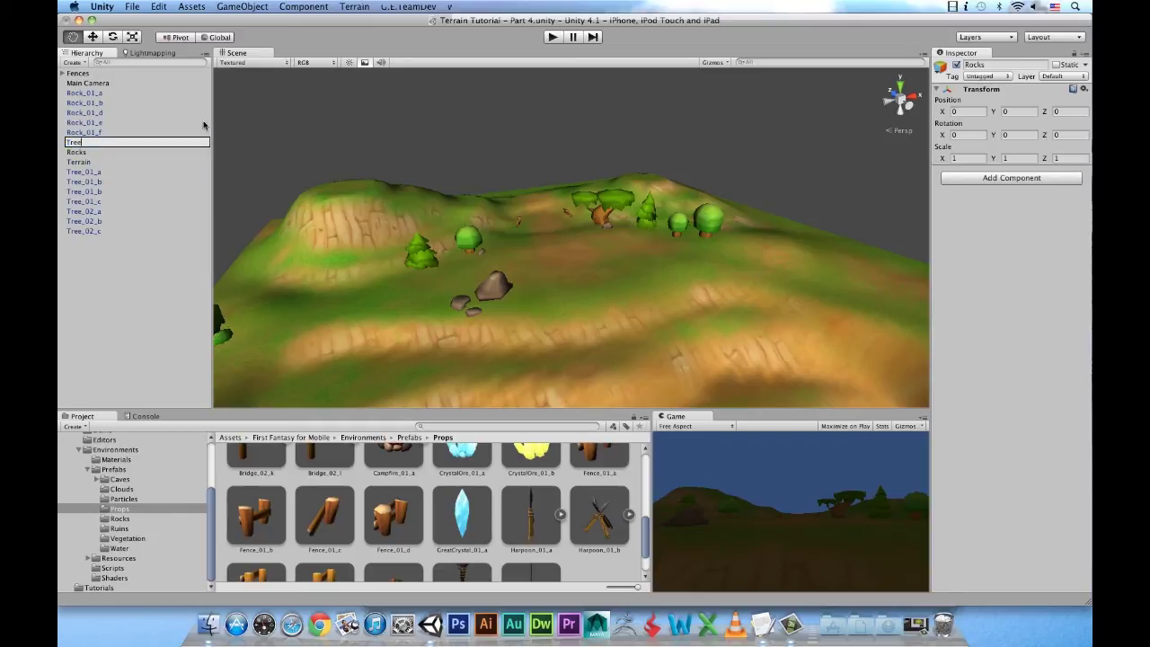
type("s")
key("Return")
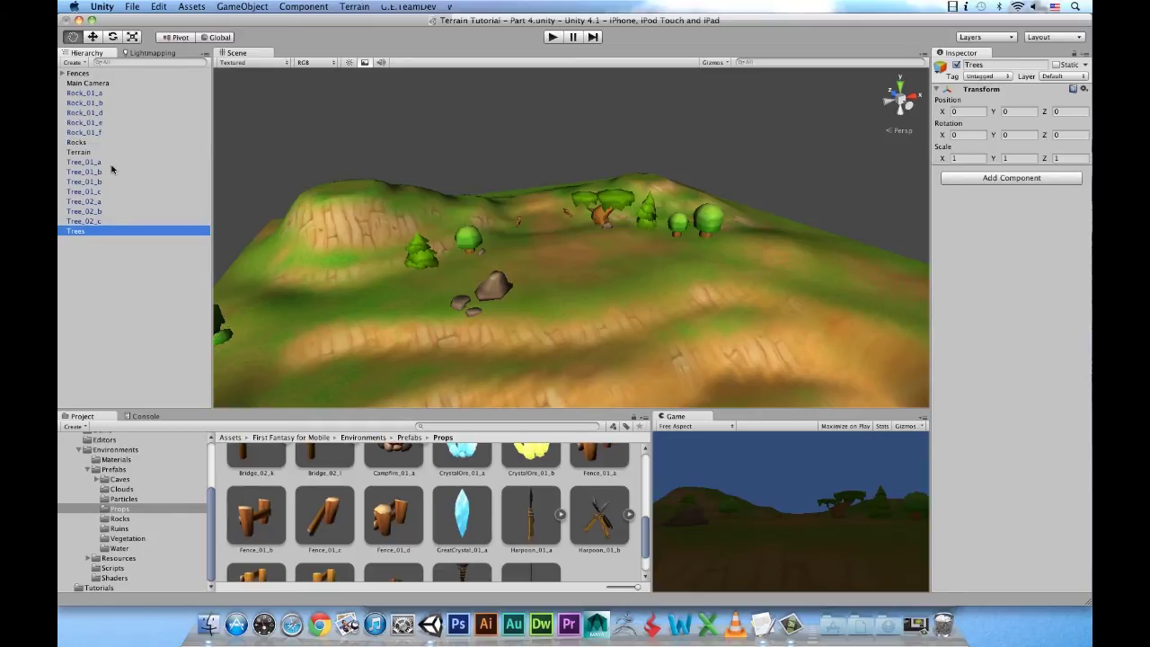
- Parent all tree objects under Trees and all rock objects under Rocks
left_click(84, 162)
left_click(83, 221, "shift")
left_click_drag(83, 222, 87, 232)
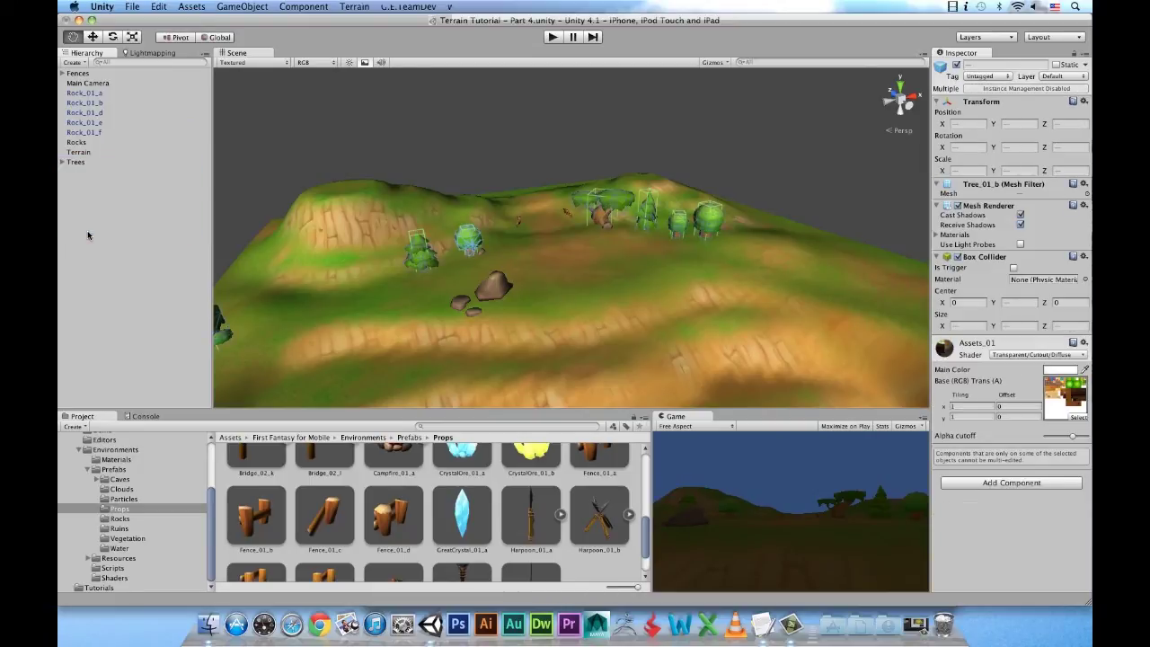
left_click(85, 132)
left_click(97, 94, "shift")
left_click_drag(97, 93, 86, 142)
- Create a new empty object named Props at position 0,0,0
left_click(264, 8)
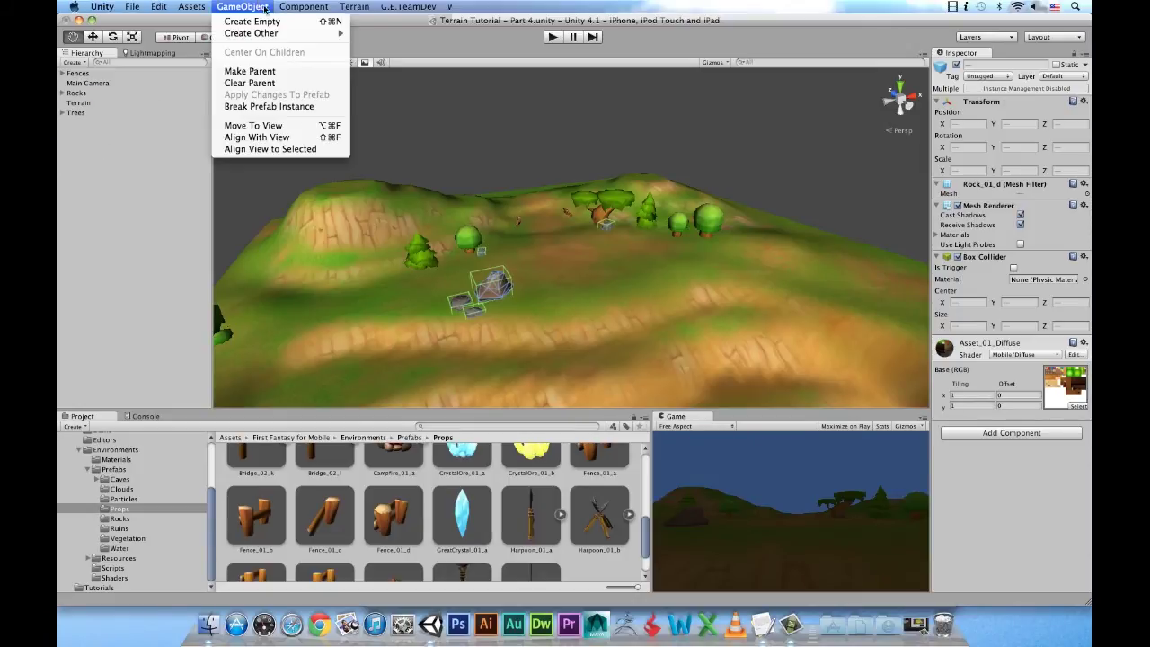
left_click(260, 20)
key("Return")
type("Props")
key("Return")
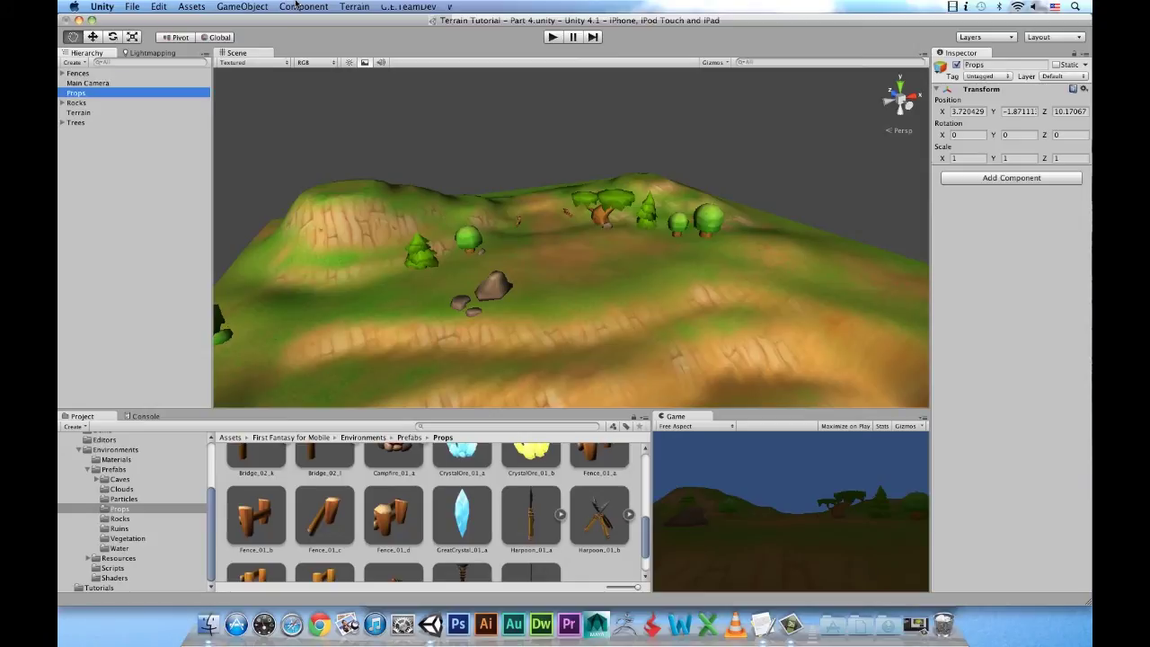
left_click(967, 111)
type("0")
key("Tab")
type("0")
key("Tab")
type("0")
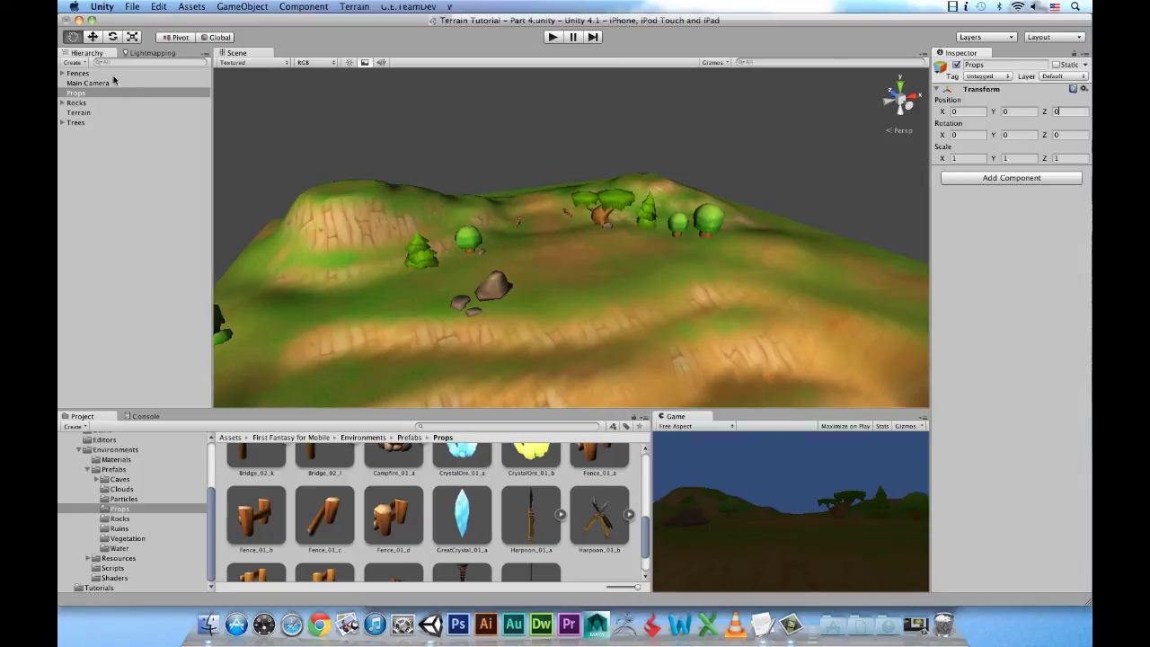
- Drag the Fences, Rocks and Trees groups into Props
left_click_drag(77, 72, 85, 97)
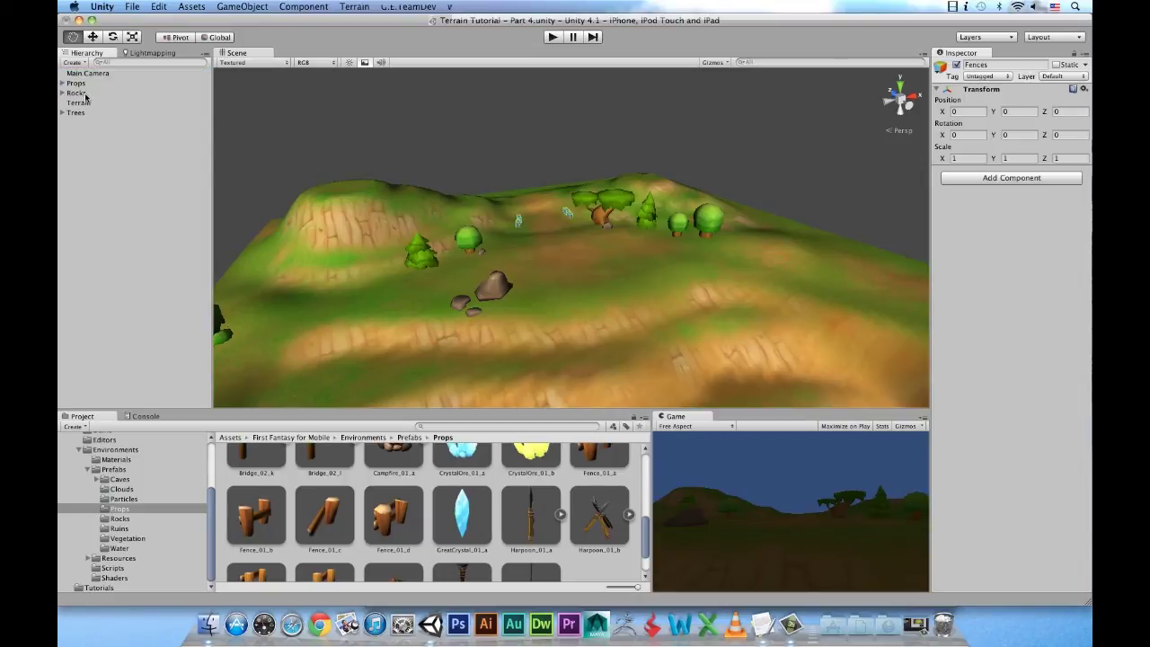
left_click(77, 92)
left_click_drag(77, 92, 80, 83)
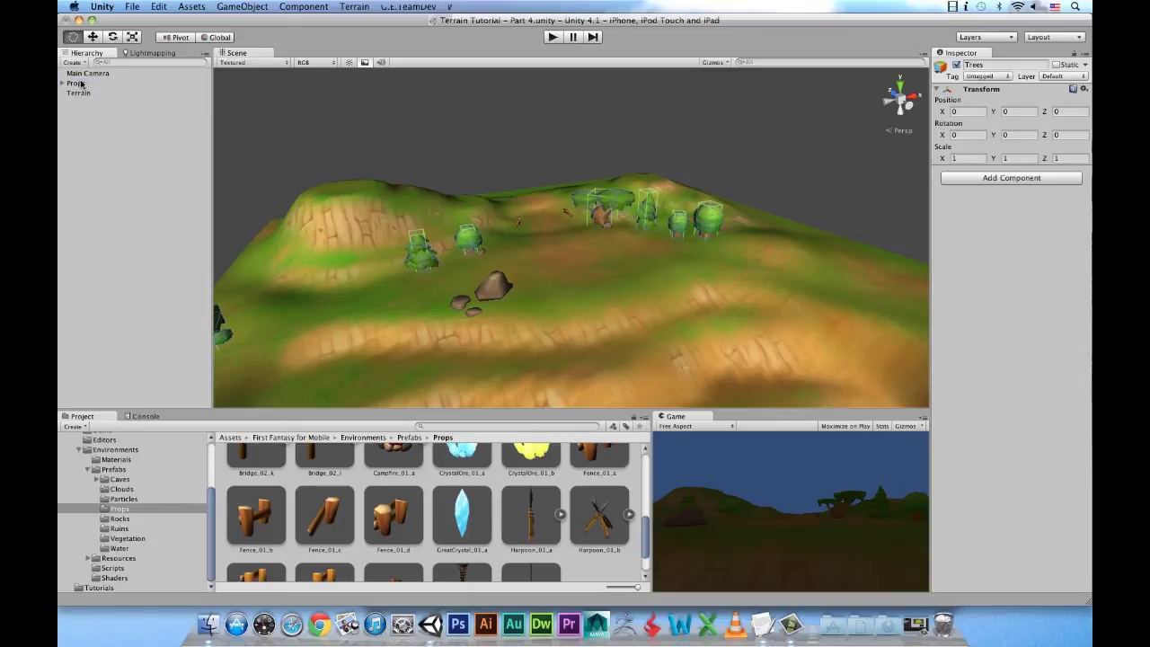
left_click(118, 136)
left_click_drag(635, 208, 513, 267, "alt")
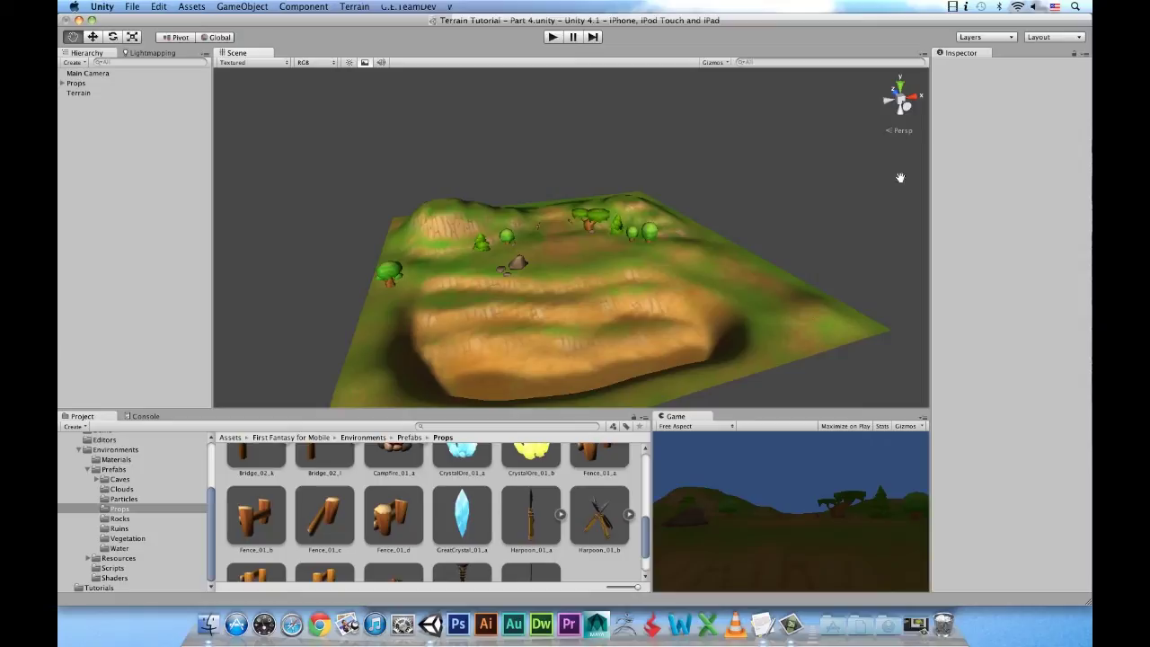
- In the Terrain's Paint Details, start a new grass texture detail using Grass_01
key("super+alt+2")
left_click(99, 93)
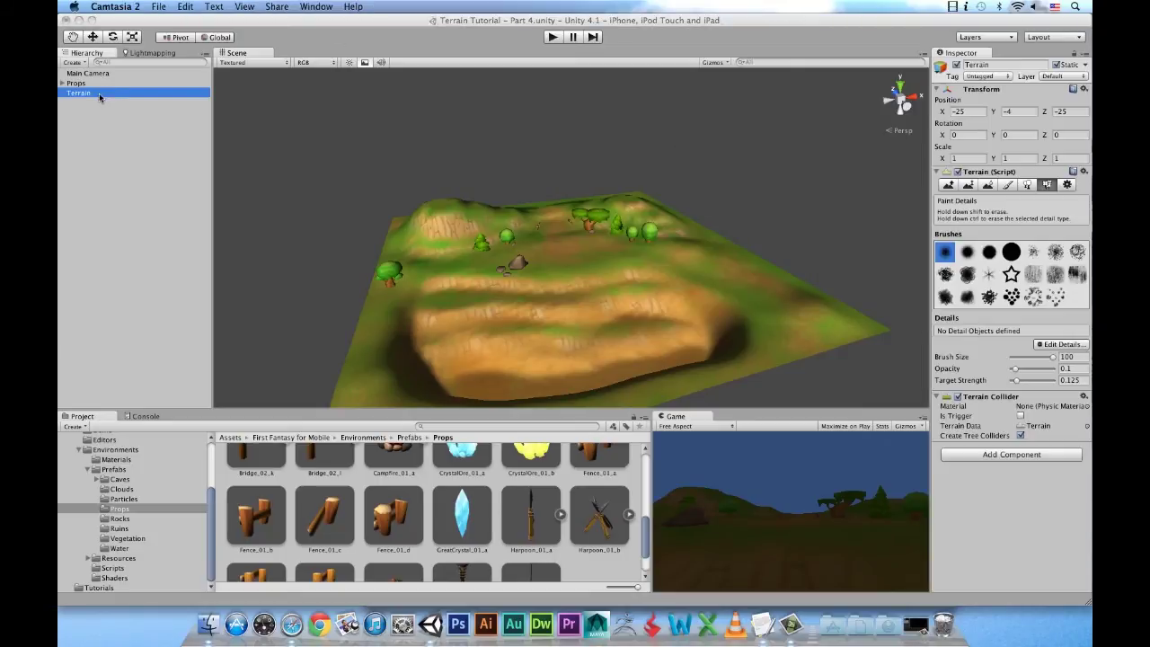
left_click(1048, 185)
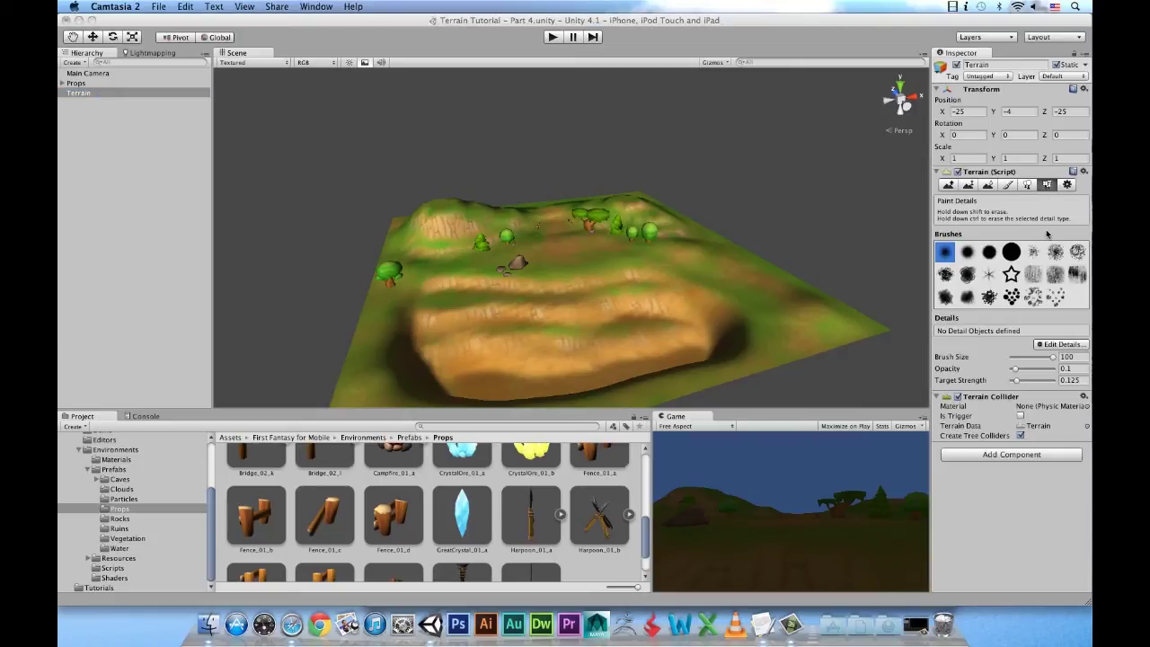
left_click(1063, 346)
left_click(1053, 351)
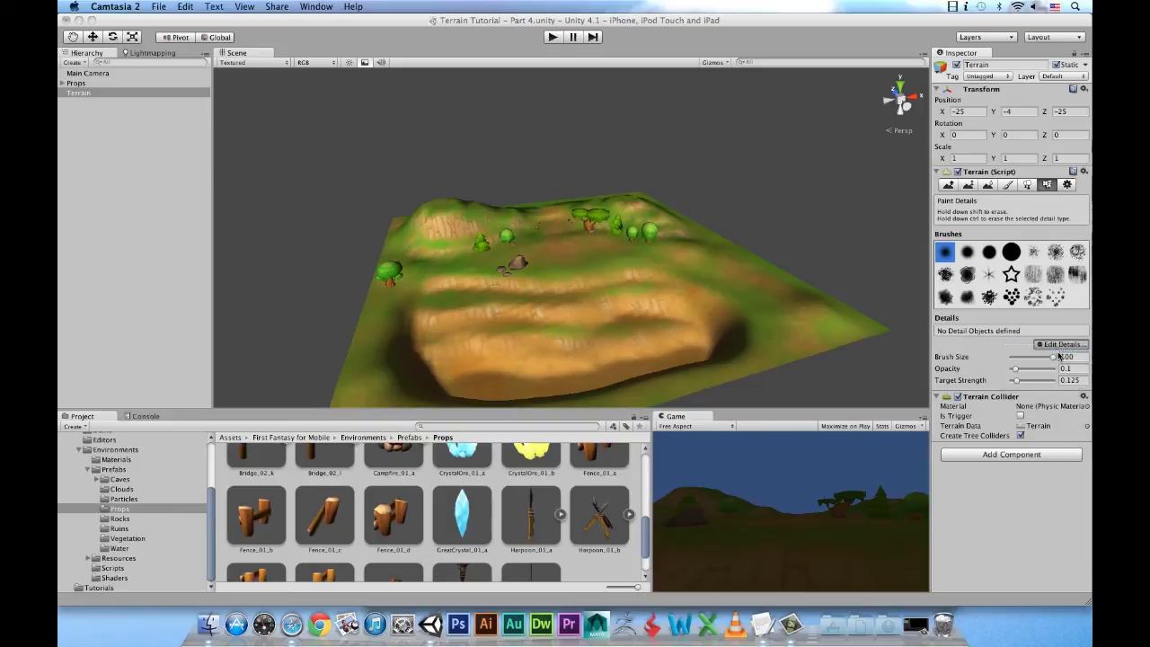
left_click(239, 47)
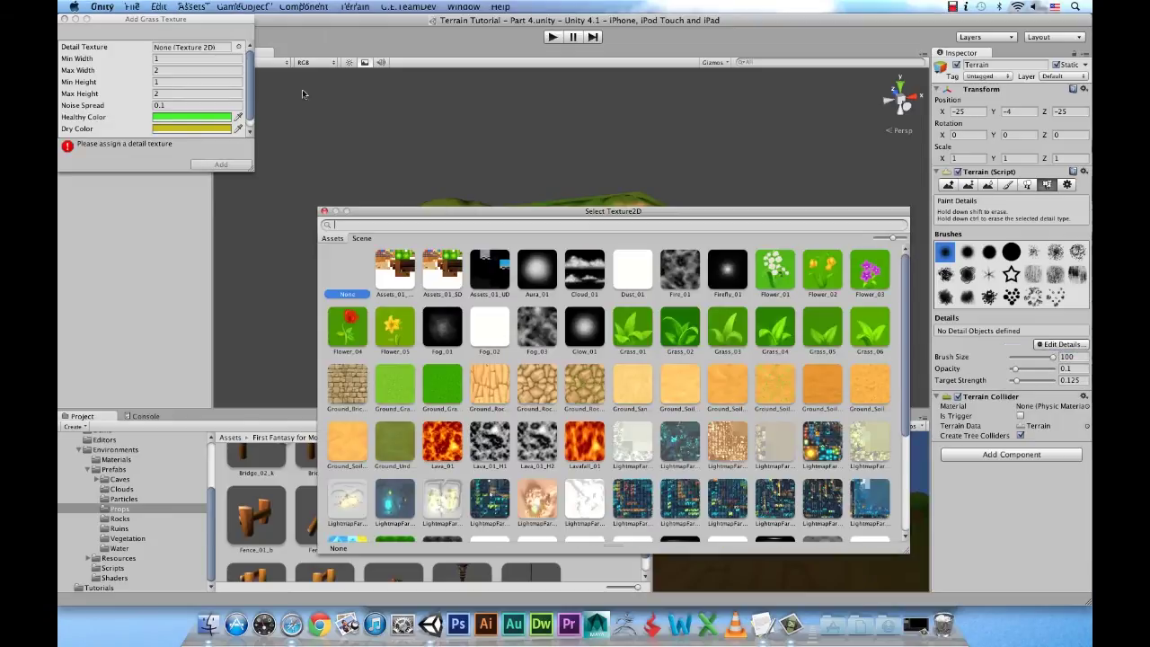
double_click(622, 337)
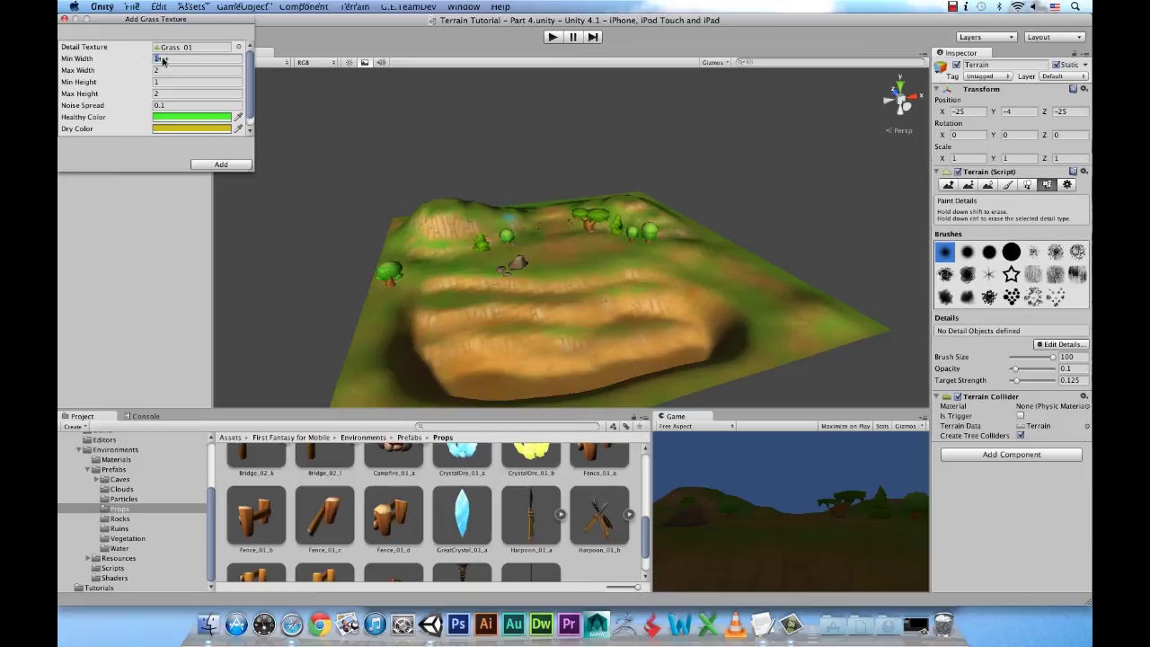
left_click(197, 58)
- Give Grass_01 width 0.1–1, min height 0.1, white healthy and dry colours, and add it
type("0.1")
key("Tab")
type("1")
key("Tab")
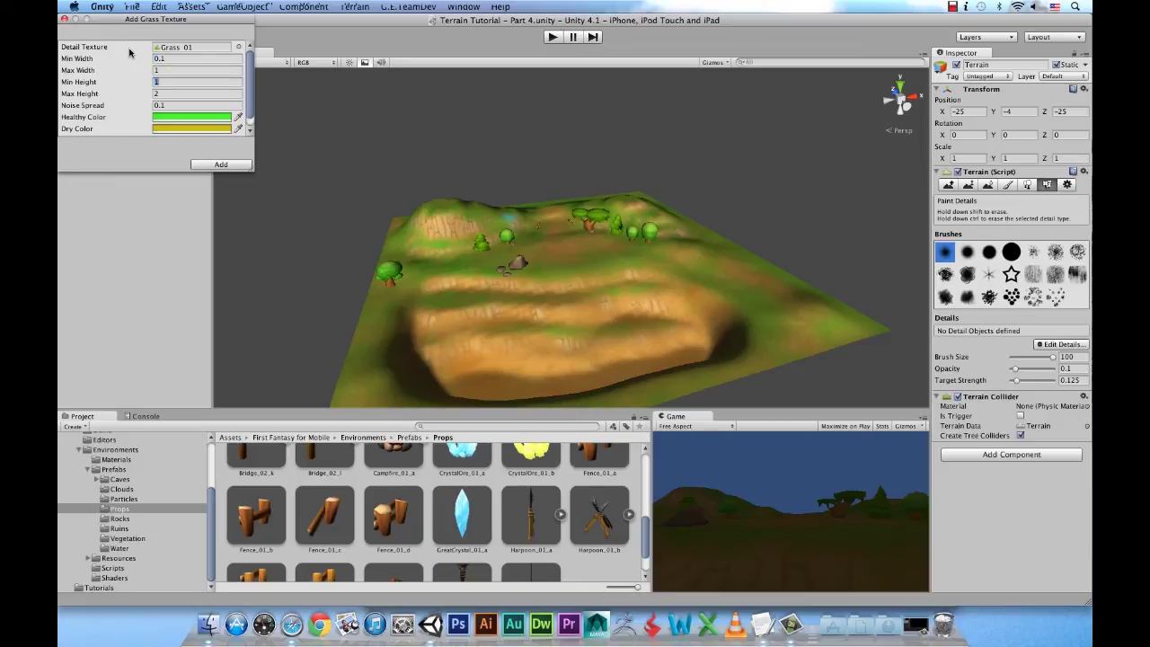
type("0.1")
key("Tab")
type("1")
left_click(196, 117)
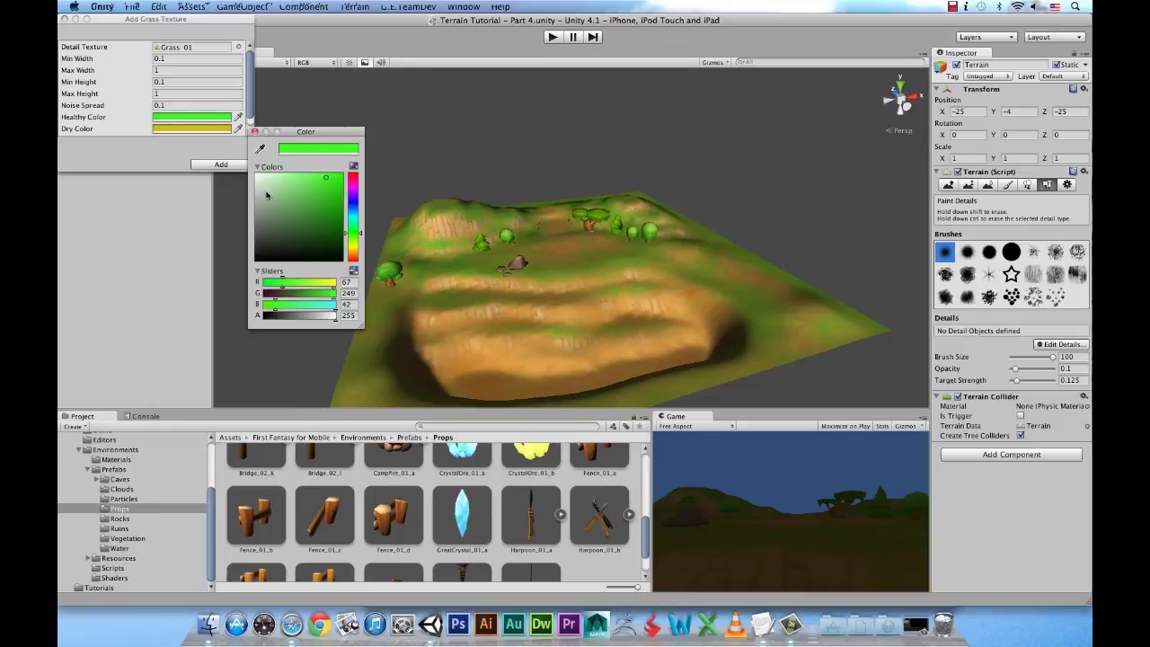
left_click_drag(266, 194, 257, 174)
left_click(219, 128)
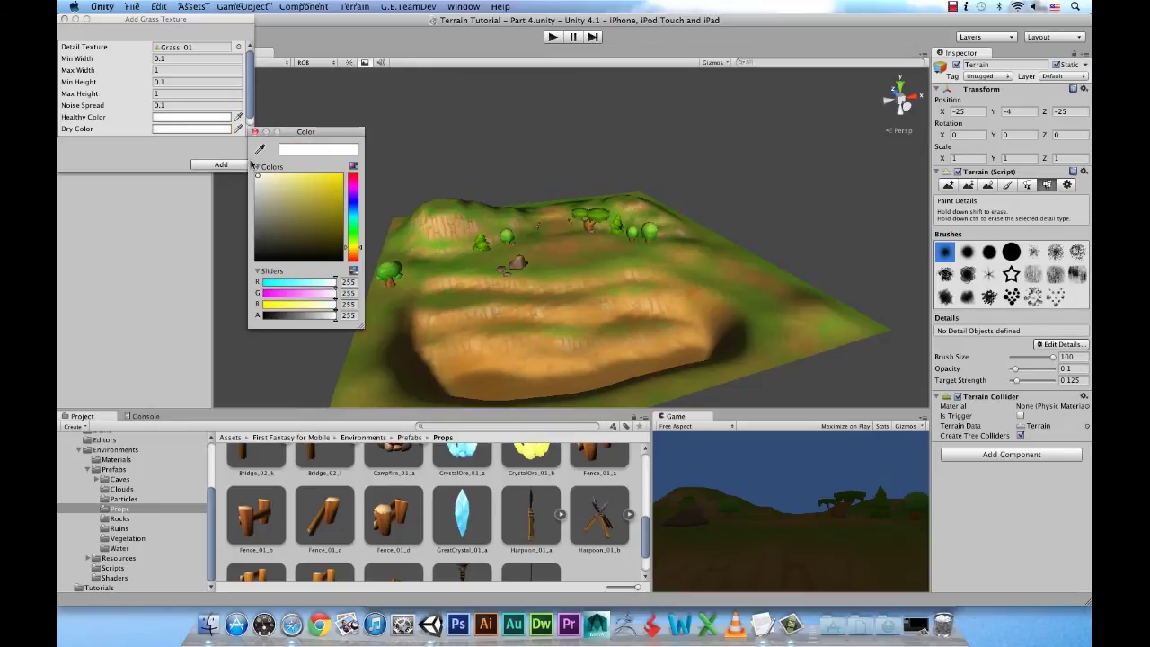
left_click(222, 164)
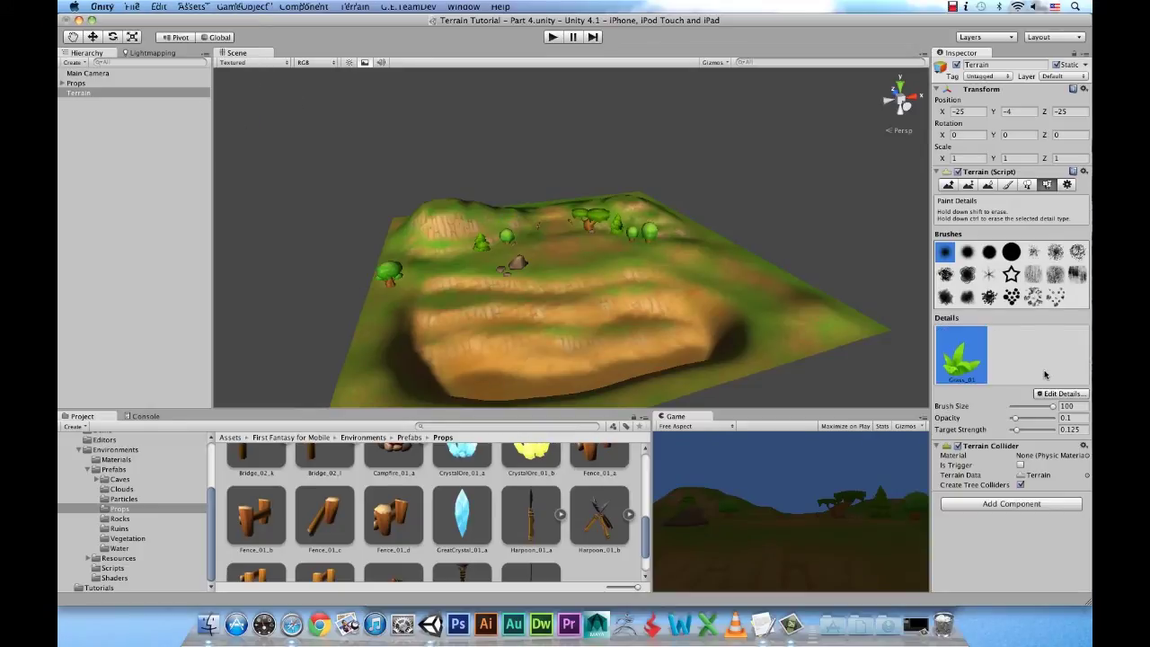
- Start a second grass texture detail using Flower_01 with Min Height 0.2
left_click(1061, 395)
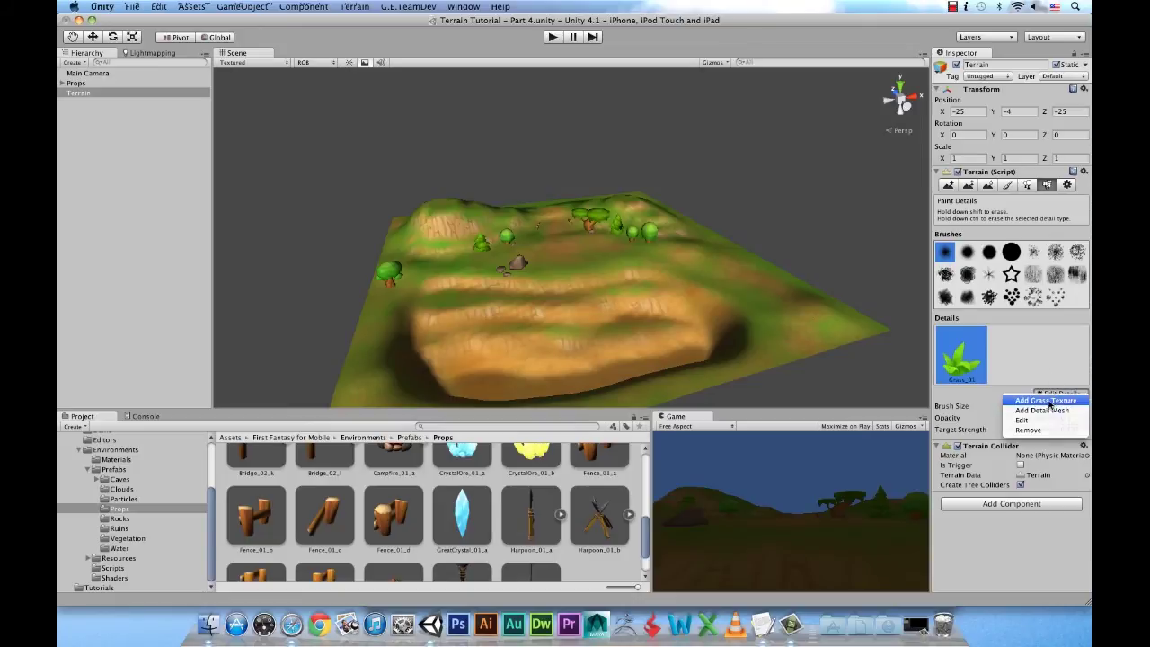
left_click(1053, 402)
left_click(240, 47)
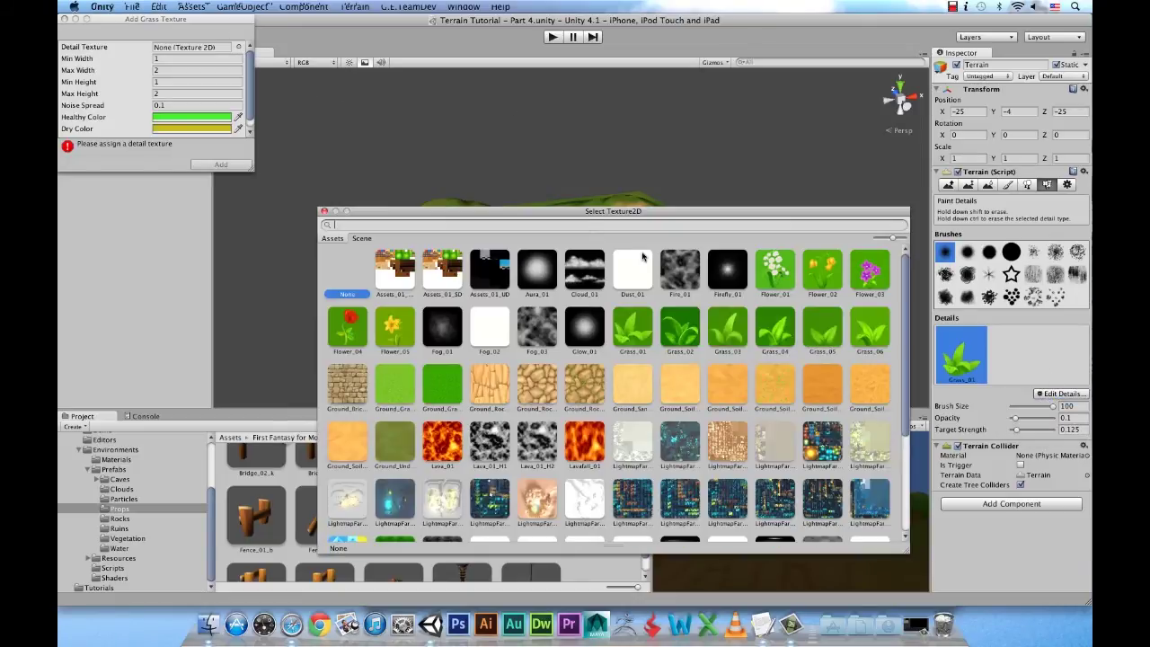
double_click(785, 271)
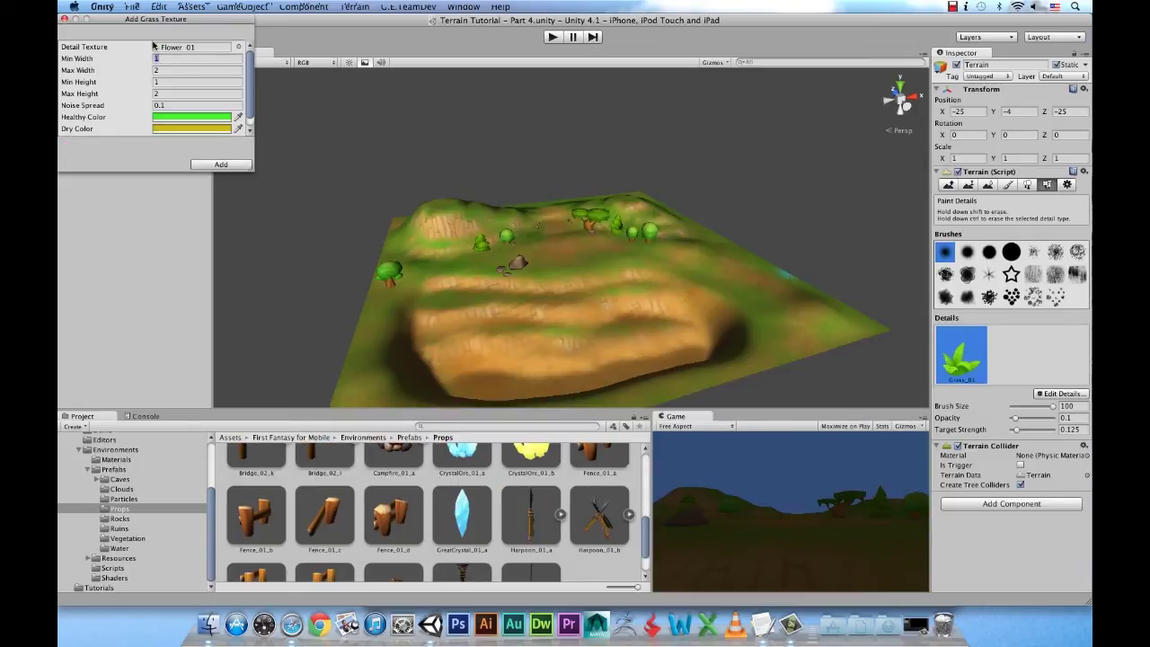
left_click(197, 58)
type("0.2")
key("Tab")
type(".2")
key("Tab")
- Set Flower_01's healthy and dry colours to white and add it to the terrain
left_click(222, 119)
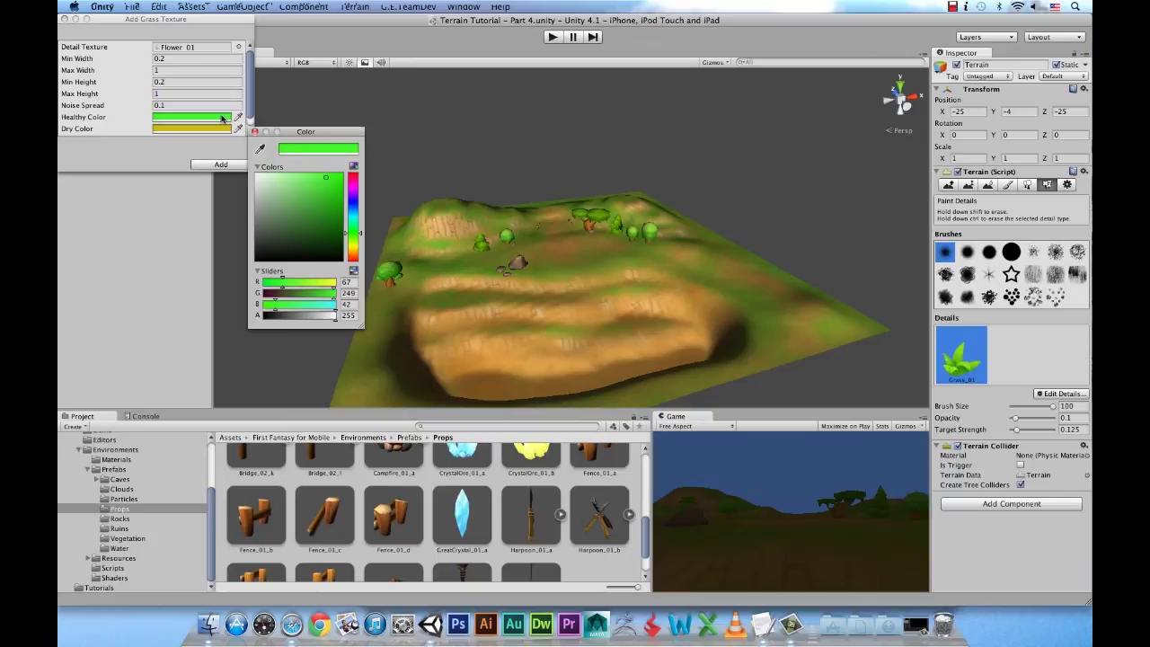
left_click(258, 176)
left_click(222, 129)
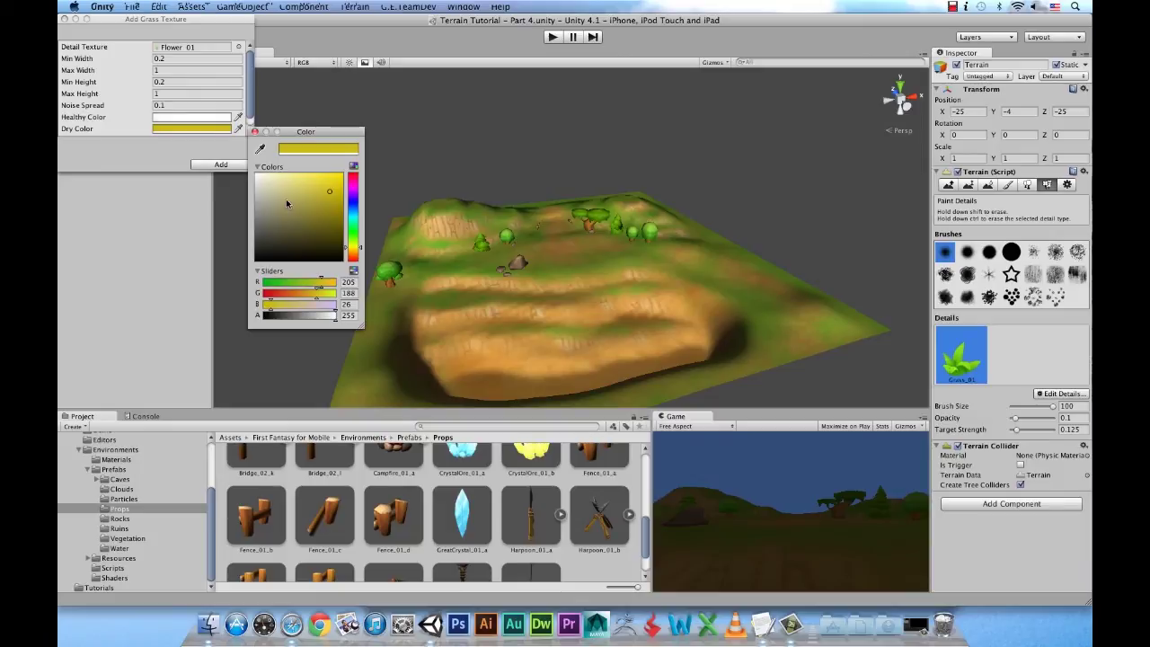
left_click(258, 176)
left_click(229, 166)
left_click(229, 166)
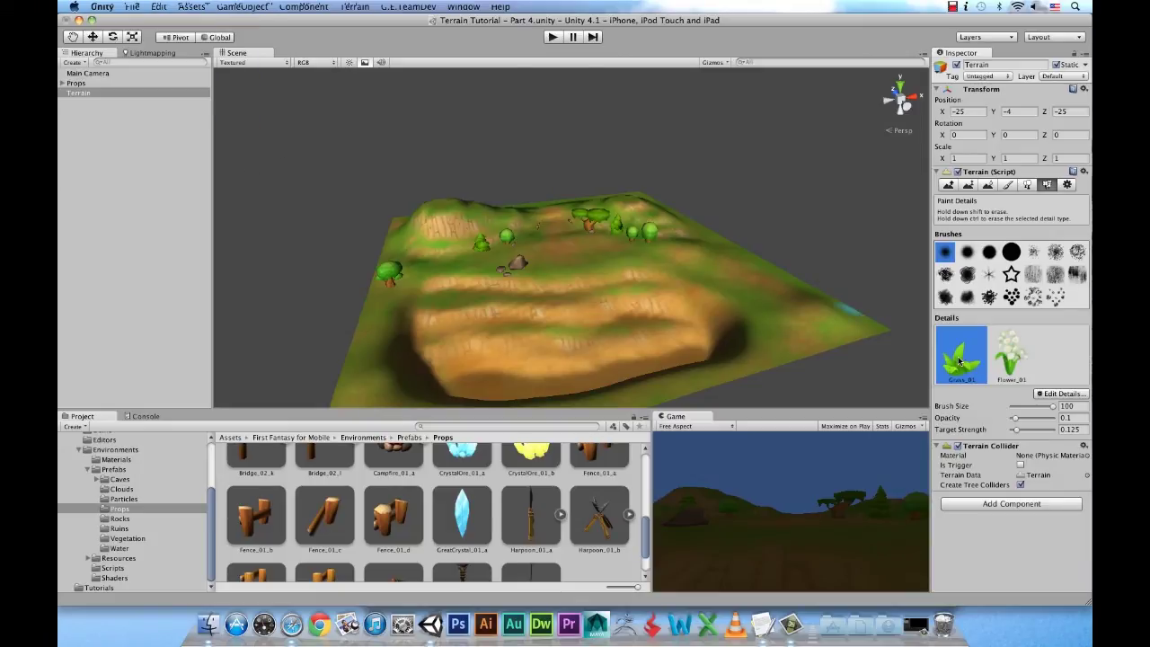
- Shrink the detail brush to size 1 and paint small grass tufts beside the rocks
left_click_drag(1052, 406, 1001, 408)
left_click(1085, 407)
scroll(572, 282, "up", 5)
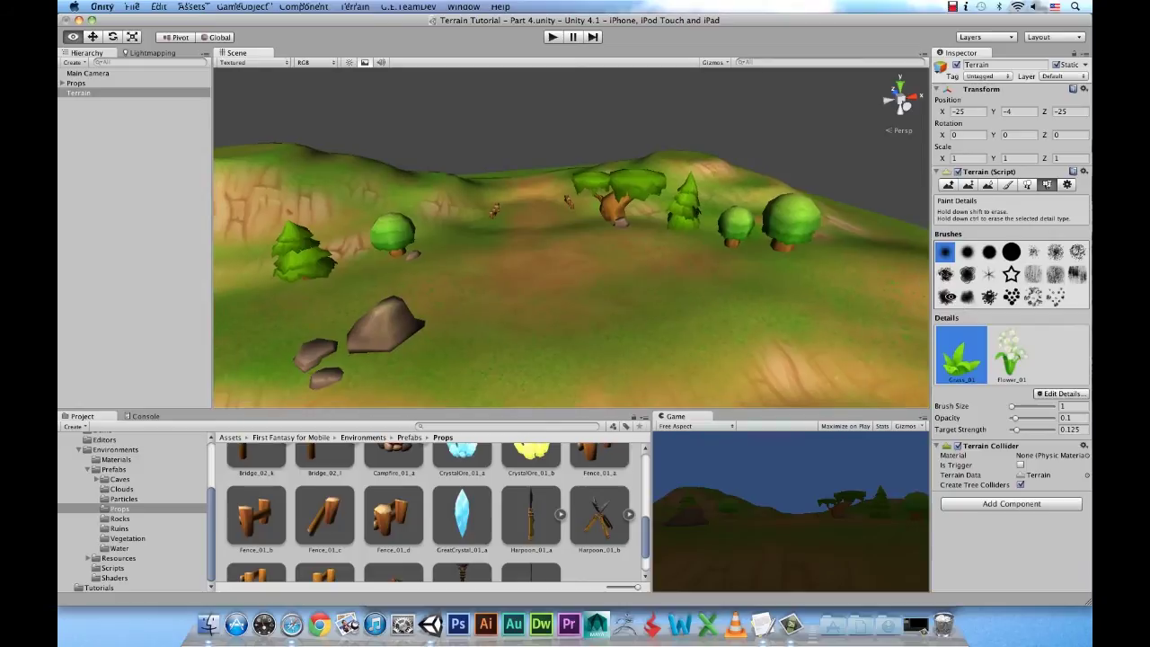
scroll(672, 330, "up", 3)
left_click(694, 362)
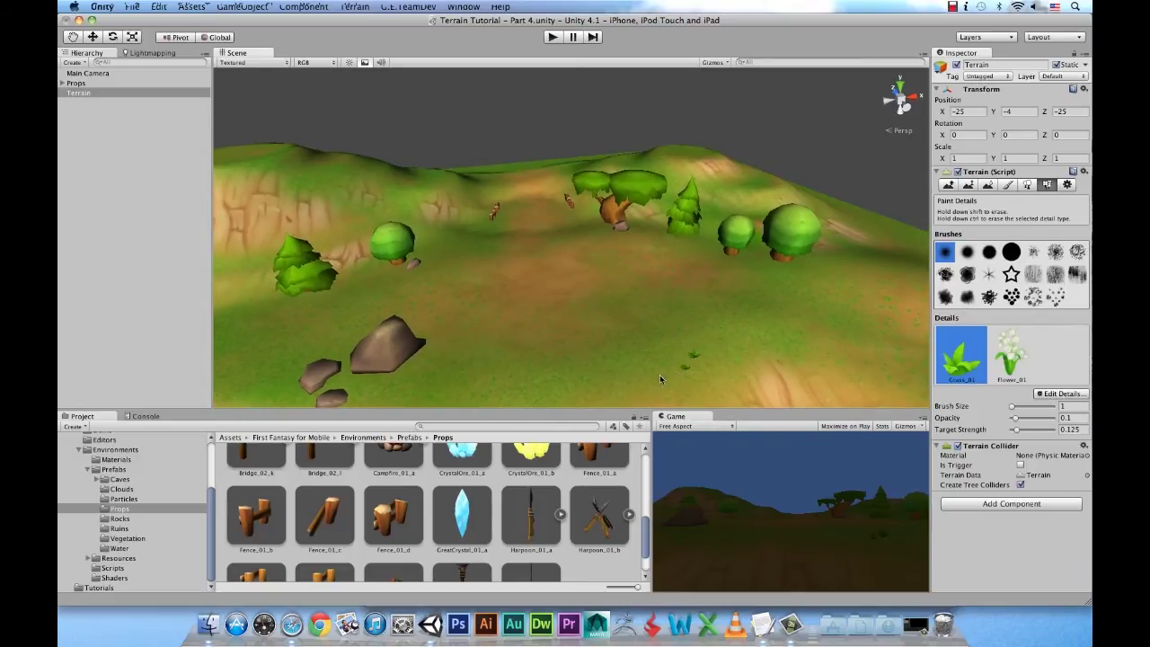
scroll(715, 377, "down", 3)
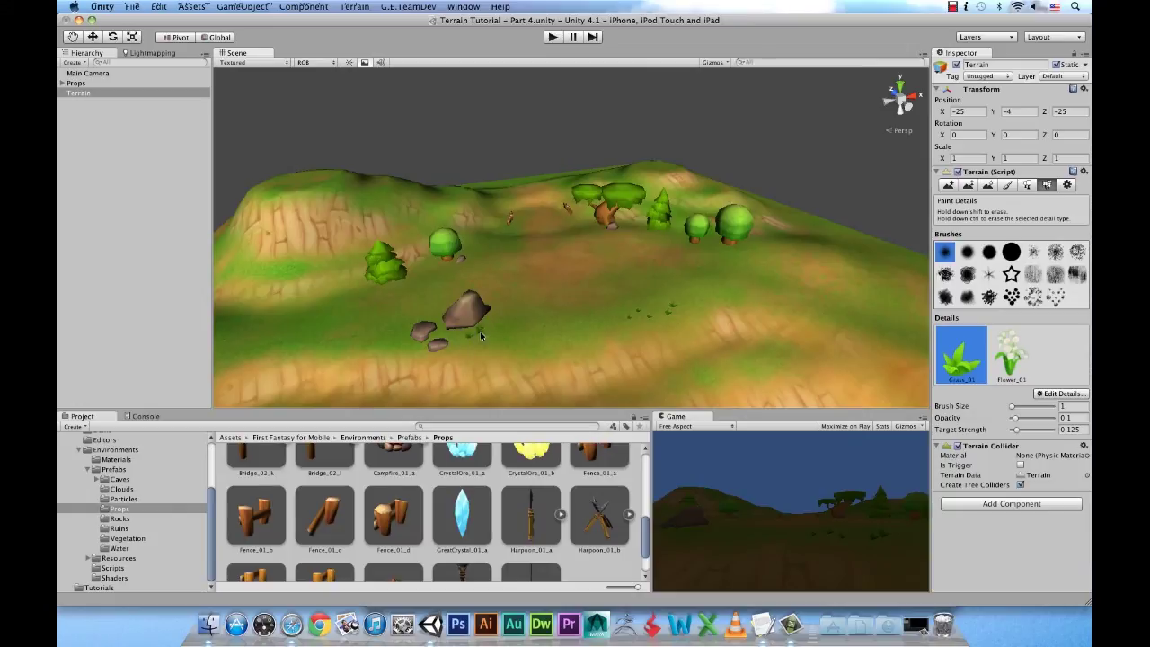
left_click(408, 342)
scroll(613, 237, "up", 5)
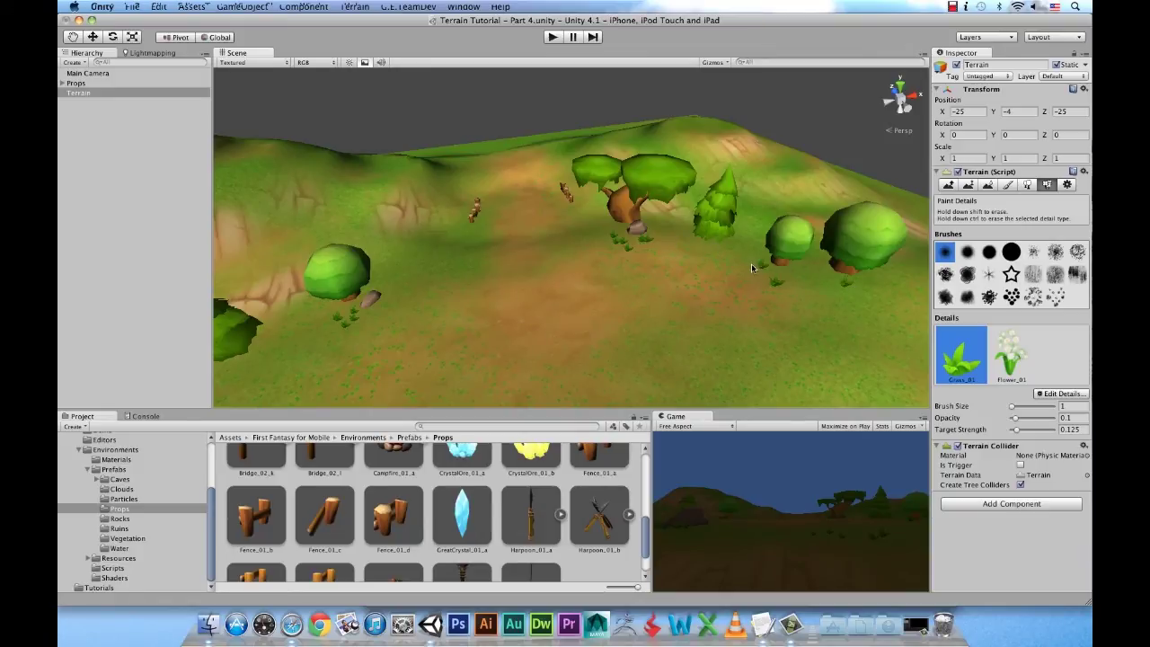
- Select the Flower_01 detail and paint flowers onto the terrain near the rocks
left_click_drag(708, 251, 618, 282, "alt")
mouse_move(618, 282)
right_mouse_down("alt")
mouse_move(841, 264)
mouse_move(481, 209)
right_mouse_up("alt")
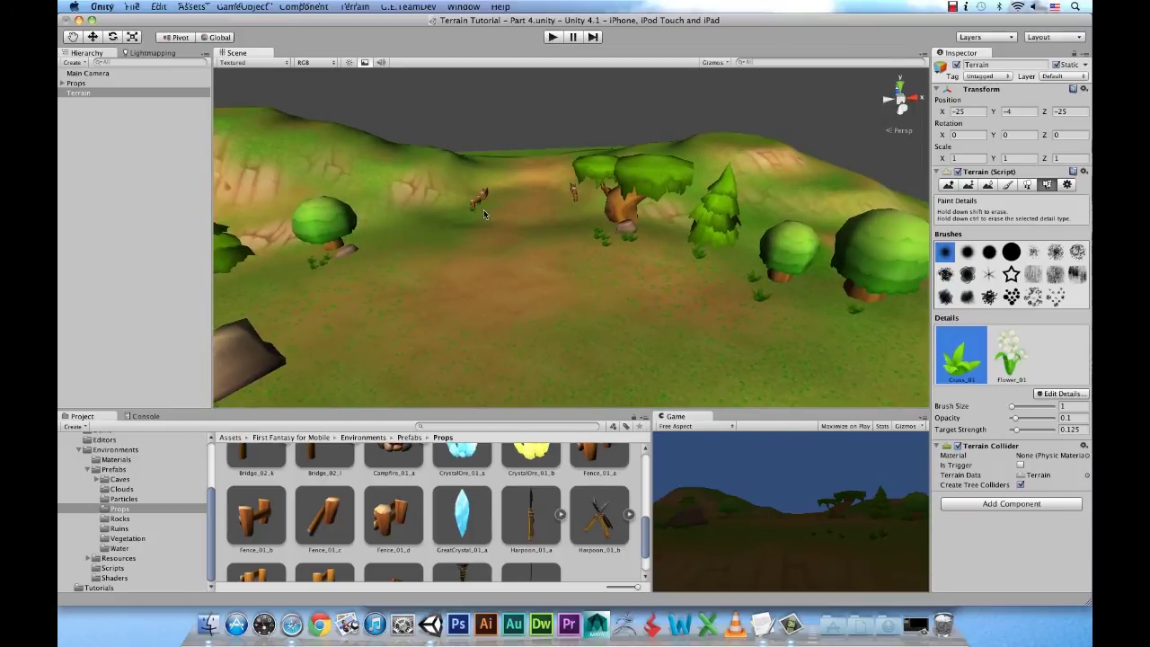
left_click_drag(513, 226, 501, 207, "alt")
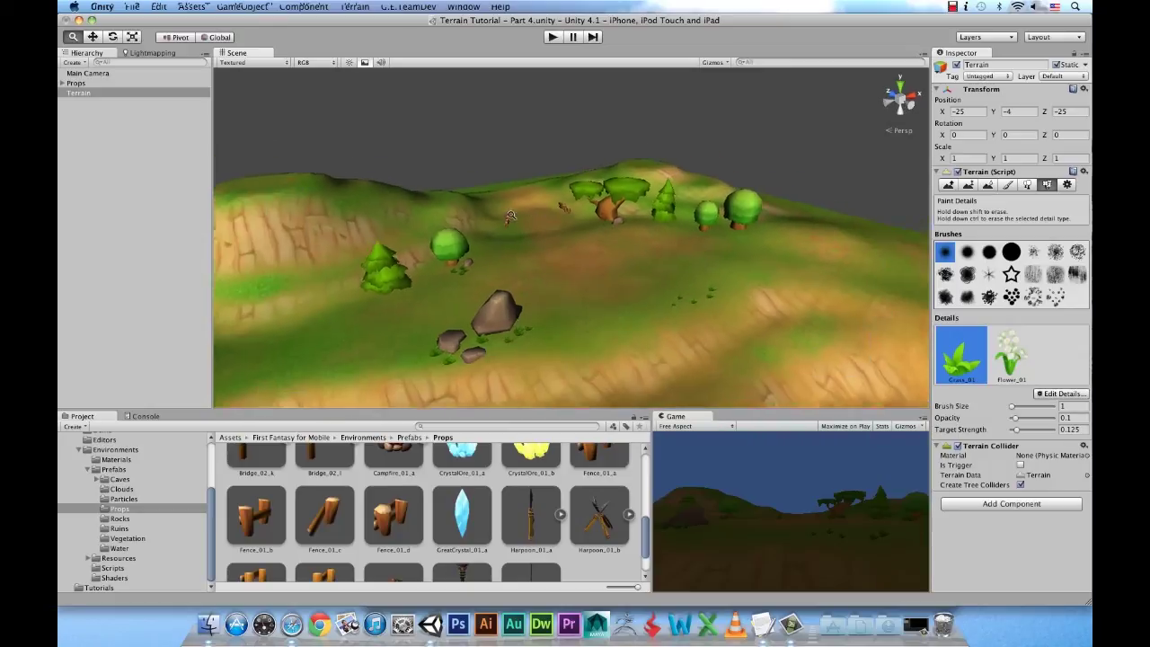
left_click(1011, 354)
left_click(505, 341)
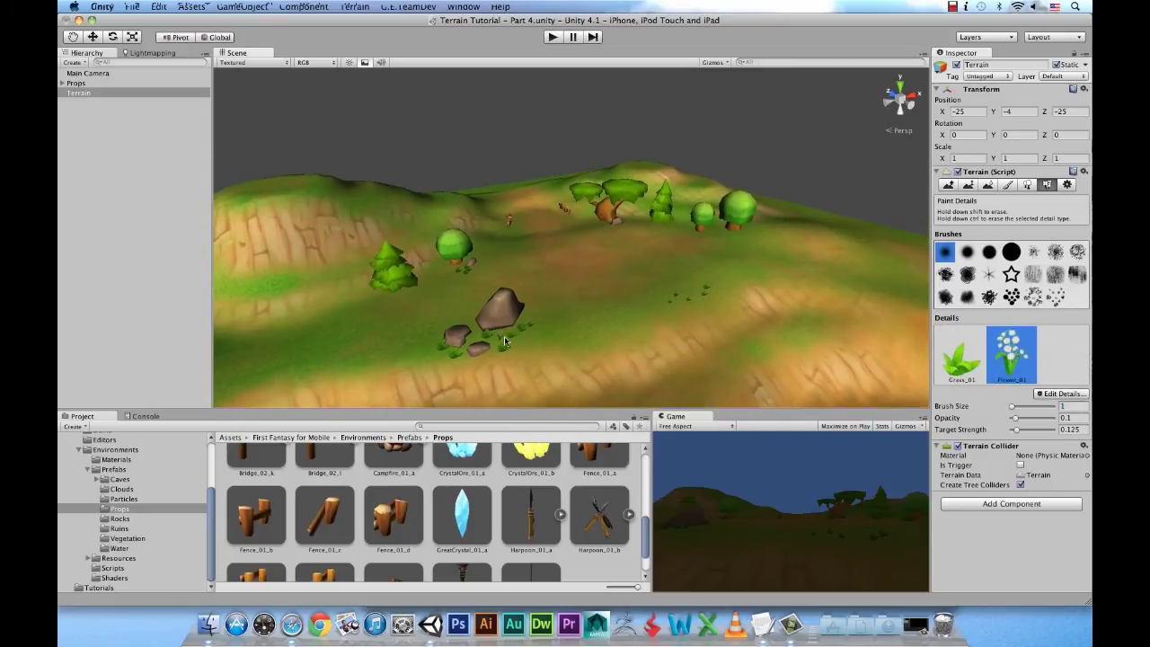
left_click_drag(516, 344, 554, 309, "alt")
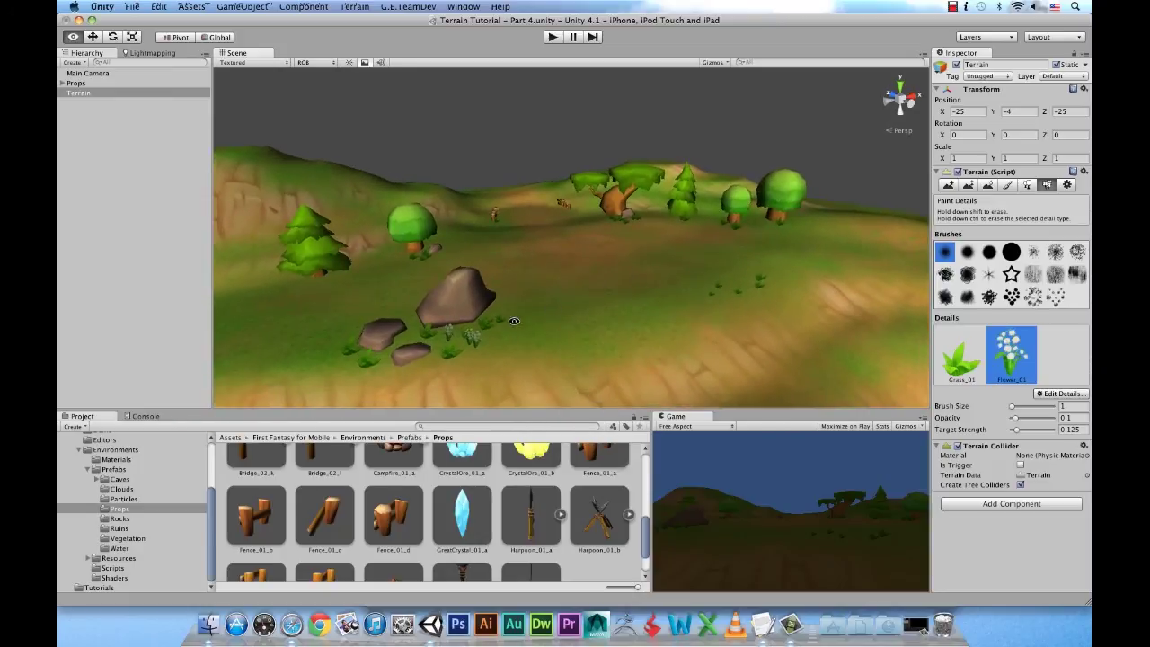
left_click_drag(584, 335, 485, 312, "alt")
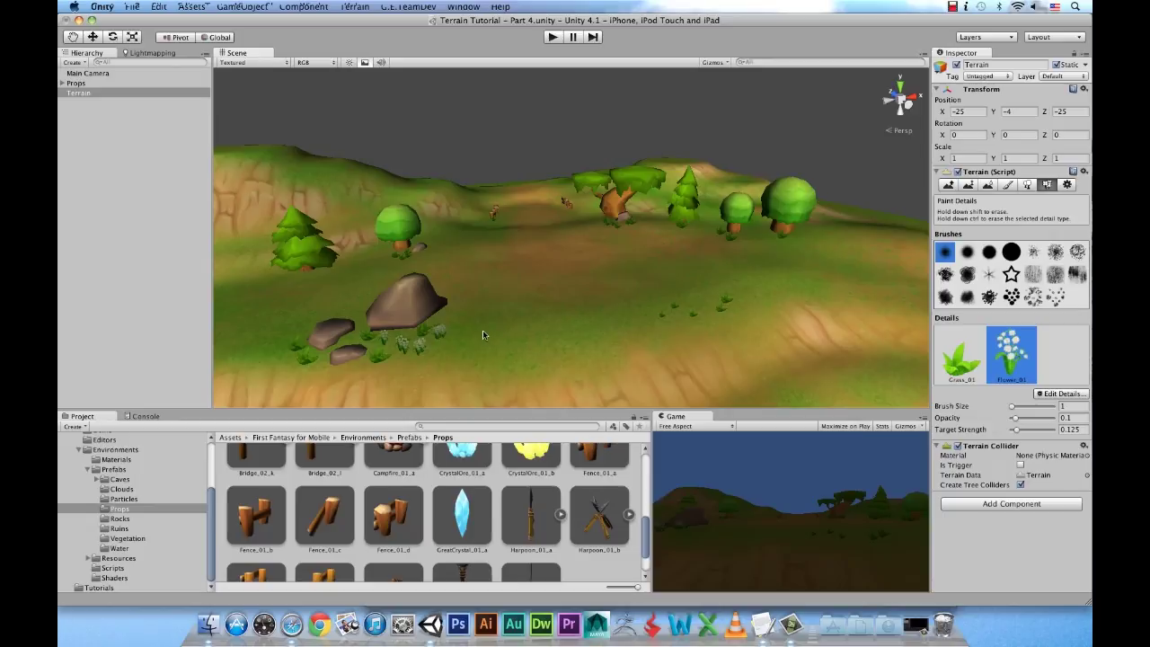
mouse_move(452, 342)
right_mouse_down("alt")
mouse_move(471, 307)
mouse_move(926, 348)
right_mouse_up("alt")
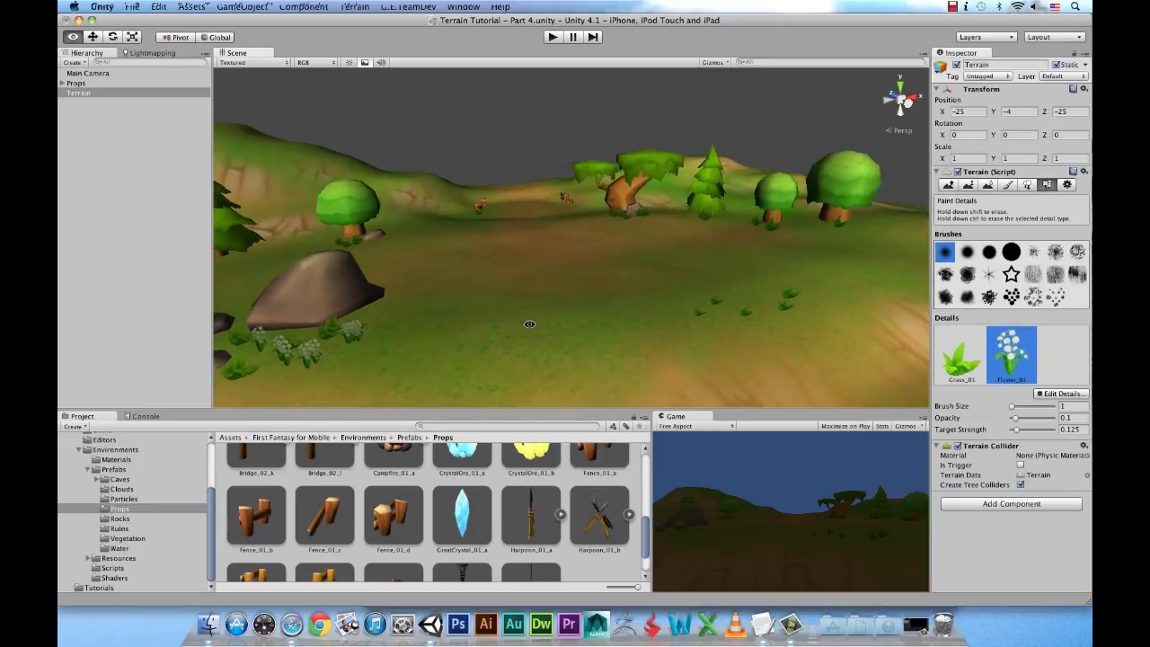
- Change Flower_01's Max Height and Max Width to 2 and apply
double_click(1022, 359)
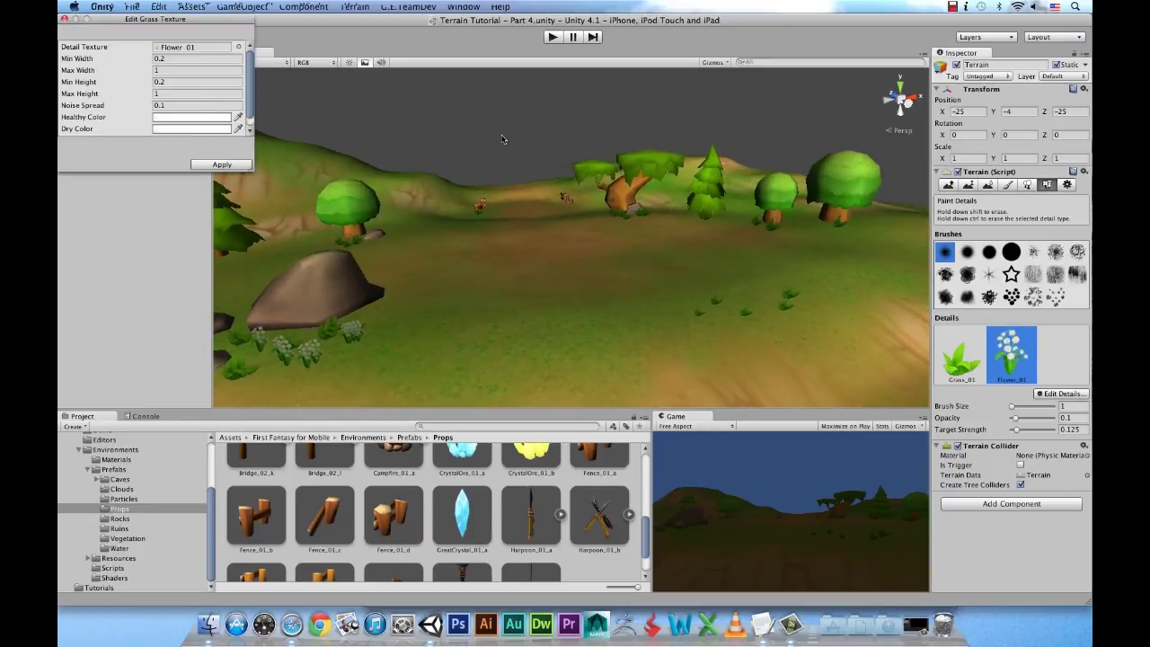
left_click(175, 94)
type("2")
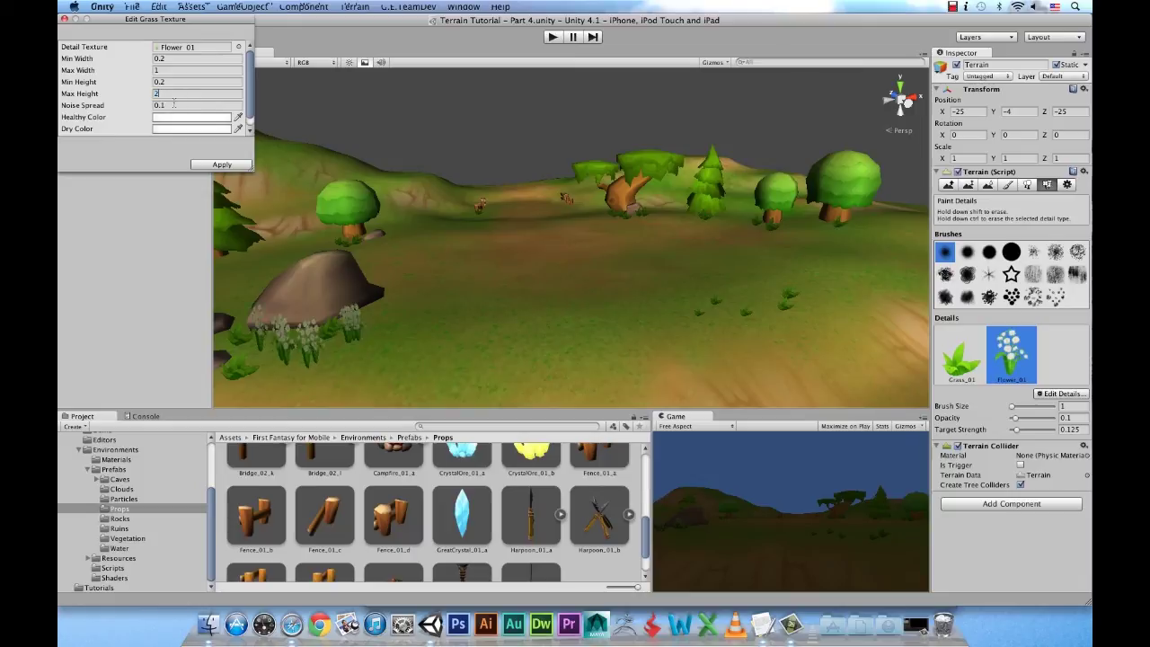
left_click(167, 70)
type("2")
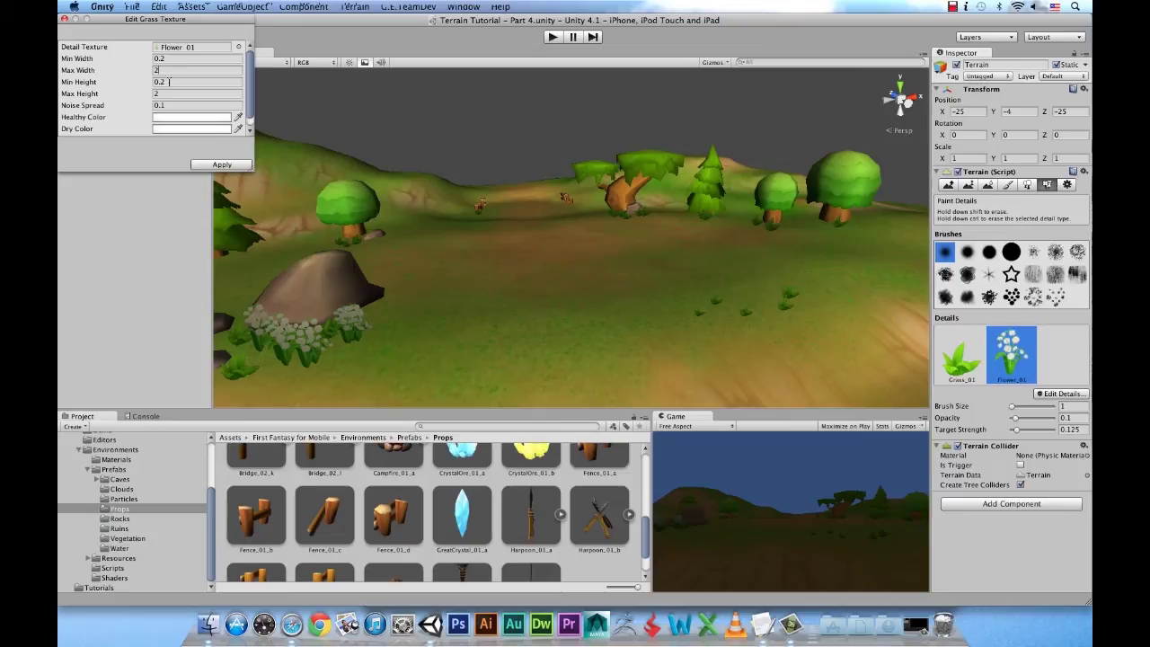
left_click(243, 165)
left_click_drag(357, 268, 403, 257, "alt")
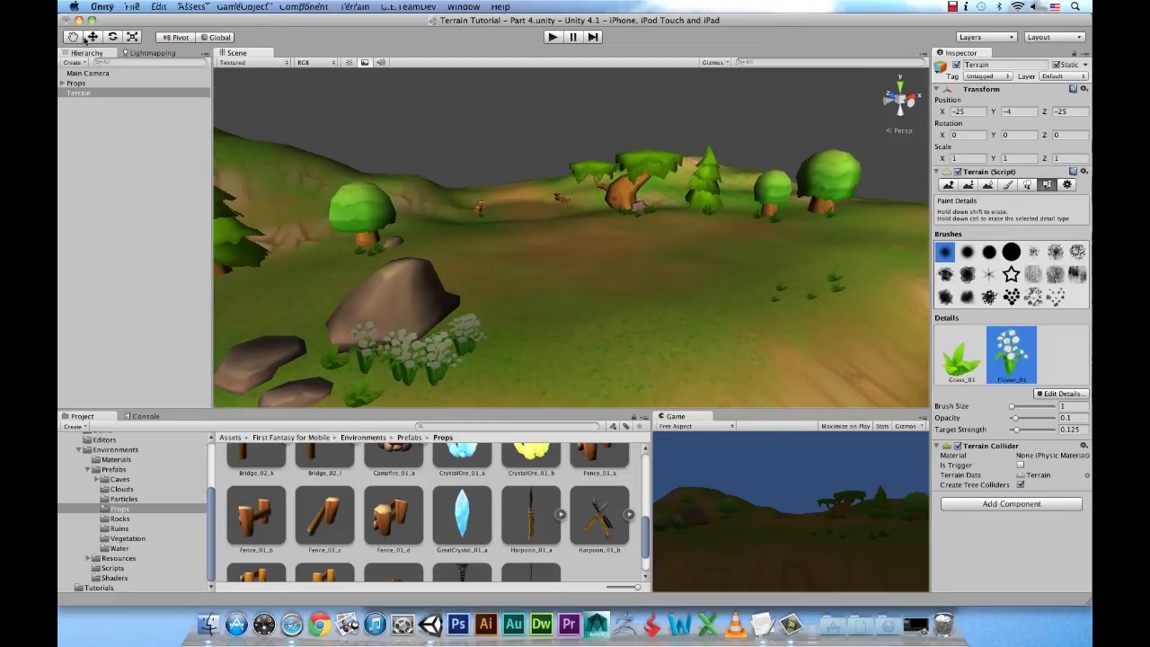
- With the detail brush at about 40, paint flowers beside the rocks, then erase most of them
key("q")
left_click_drag(396, 260, 593, 310)
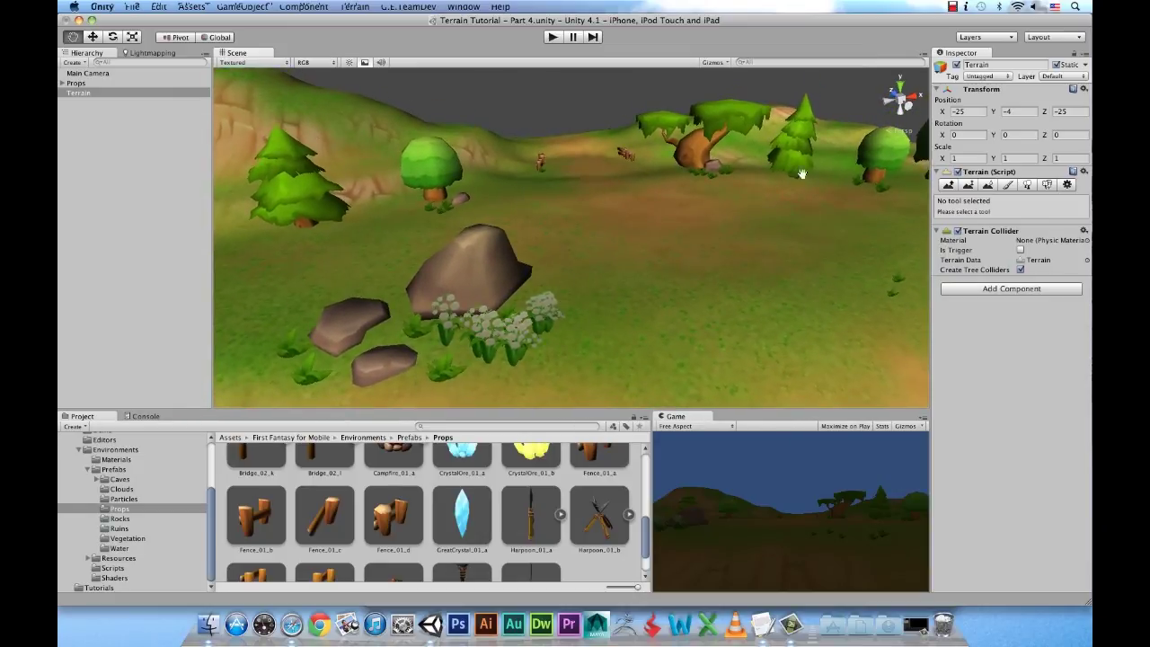
left_click(1046, 185)
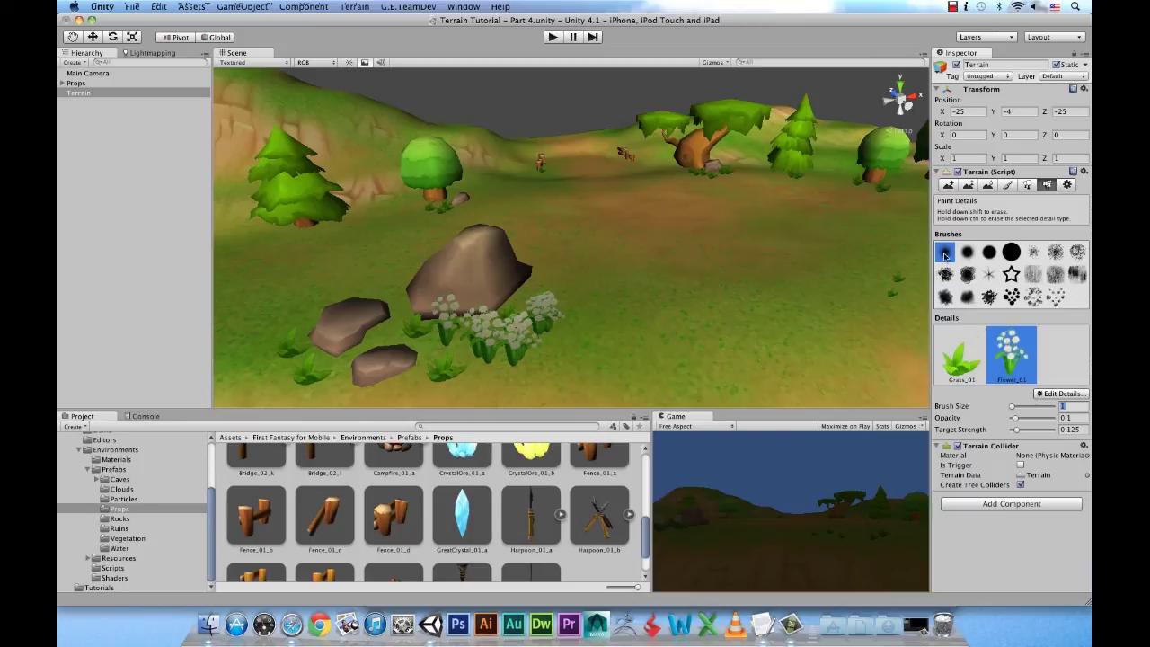
left_click_drag(1022, 408, 1032, 406)
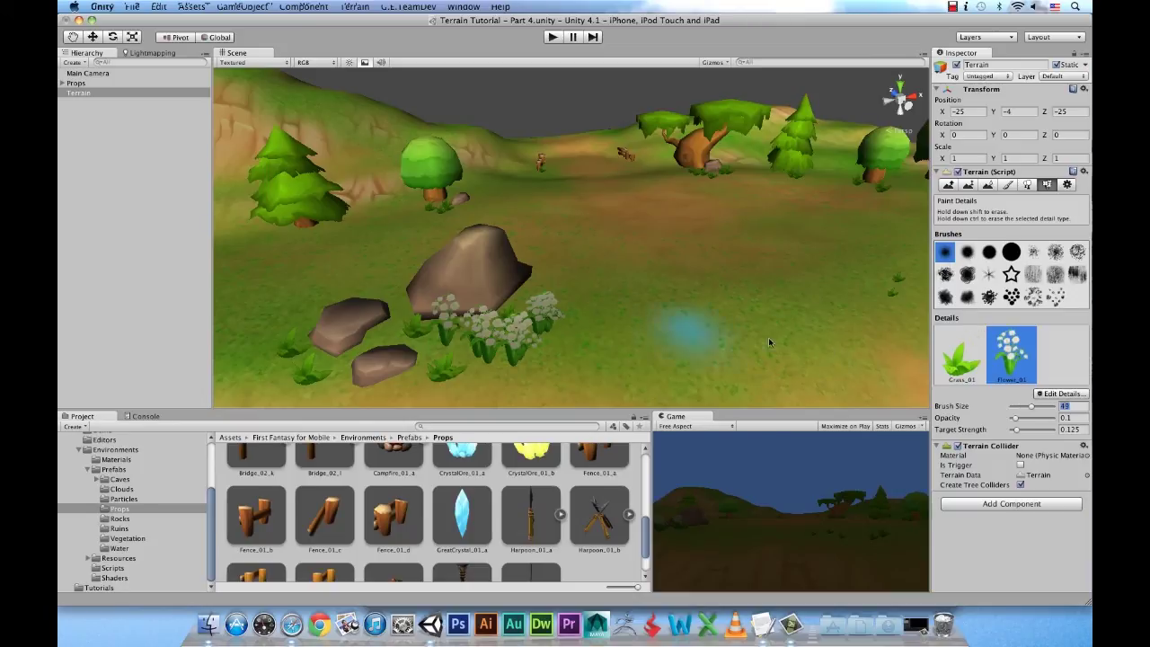
left_click_drag(573, 341, 546, 353)
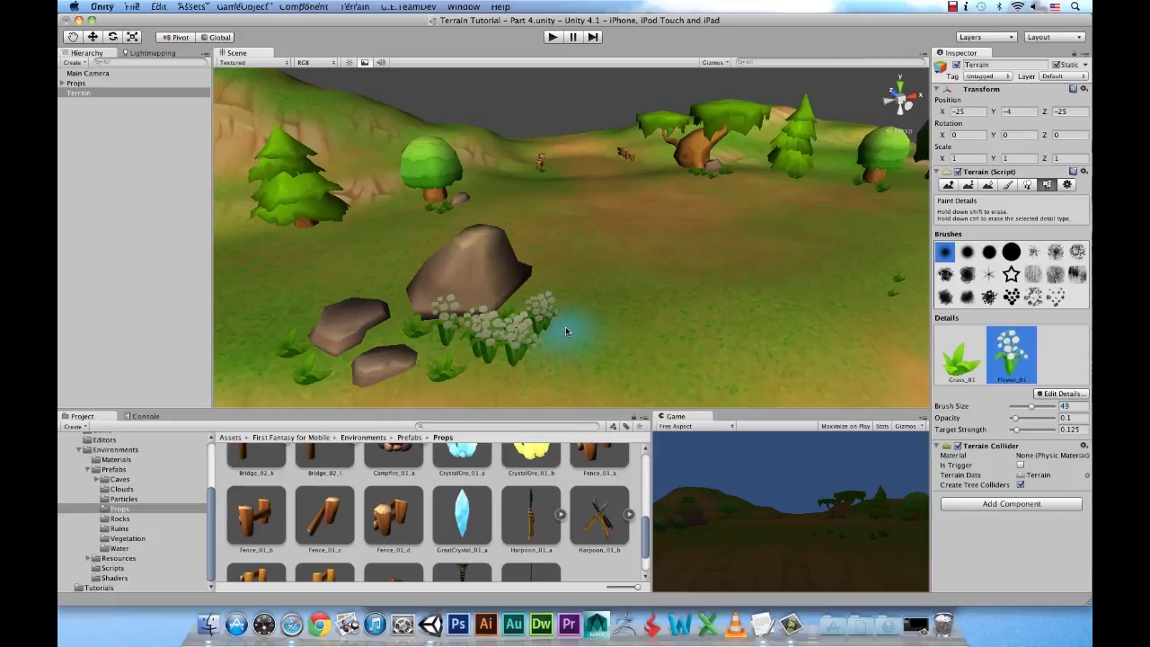
left_click(521, 368, "shift")
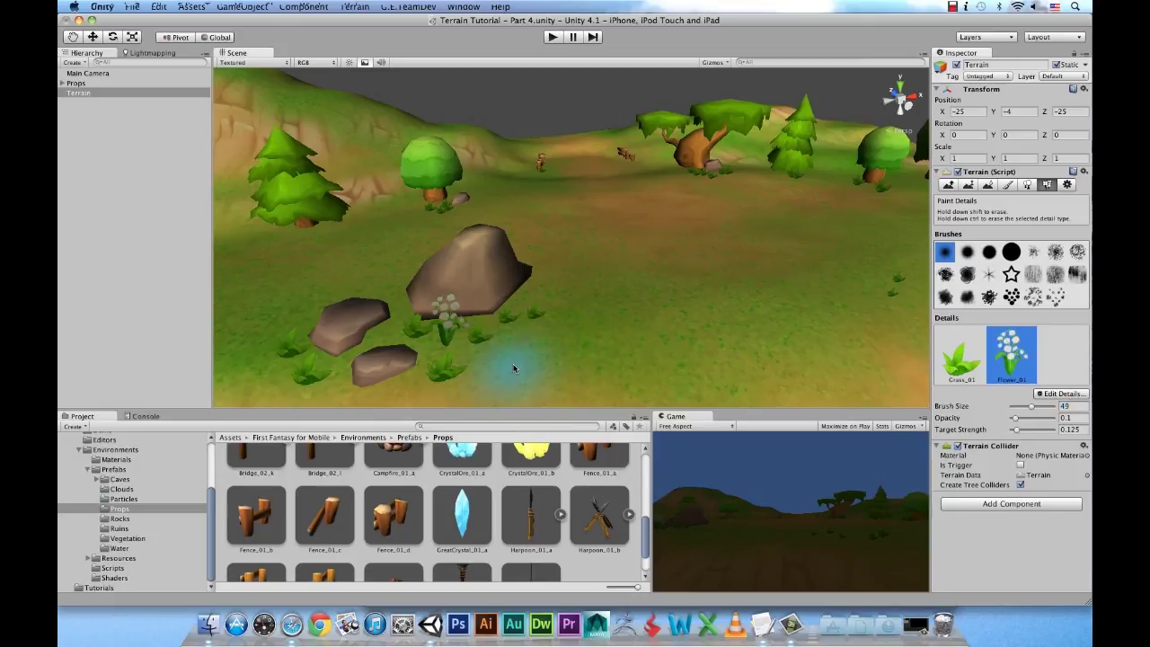
- Set the brush size to 1 and place two single flowers near the rocks
left_click_drag(1031, 406, 986, 402)
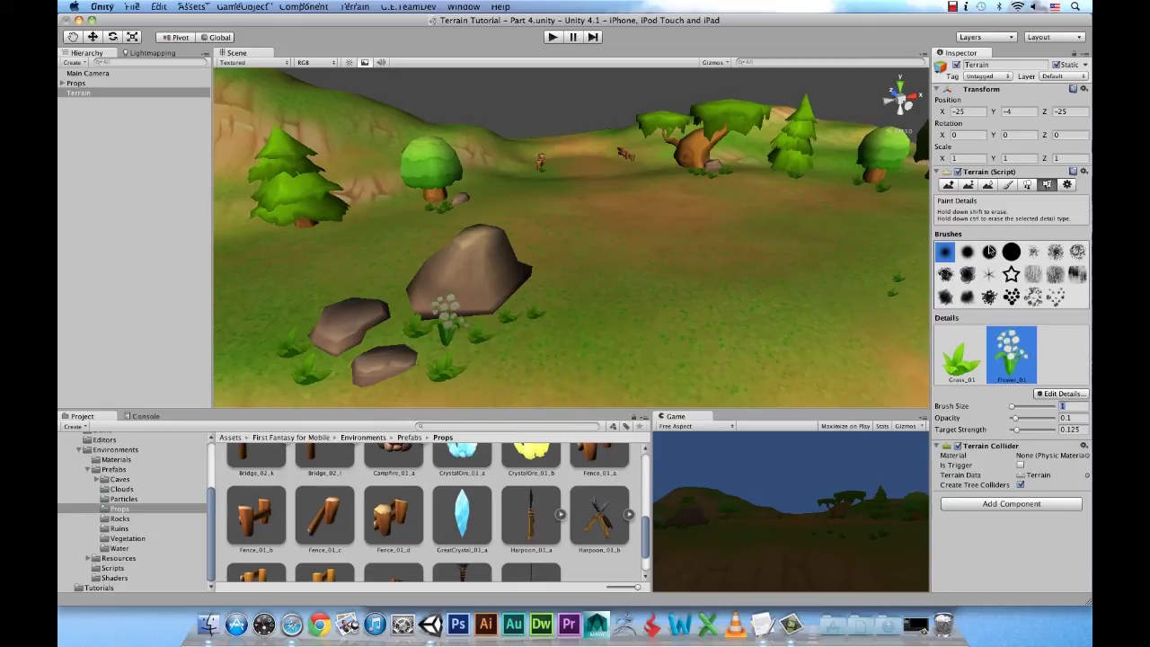
left_click(514, 353)
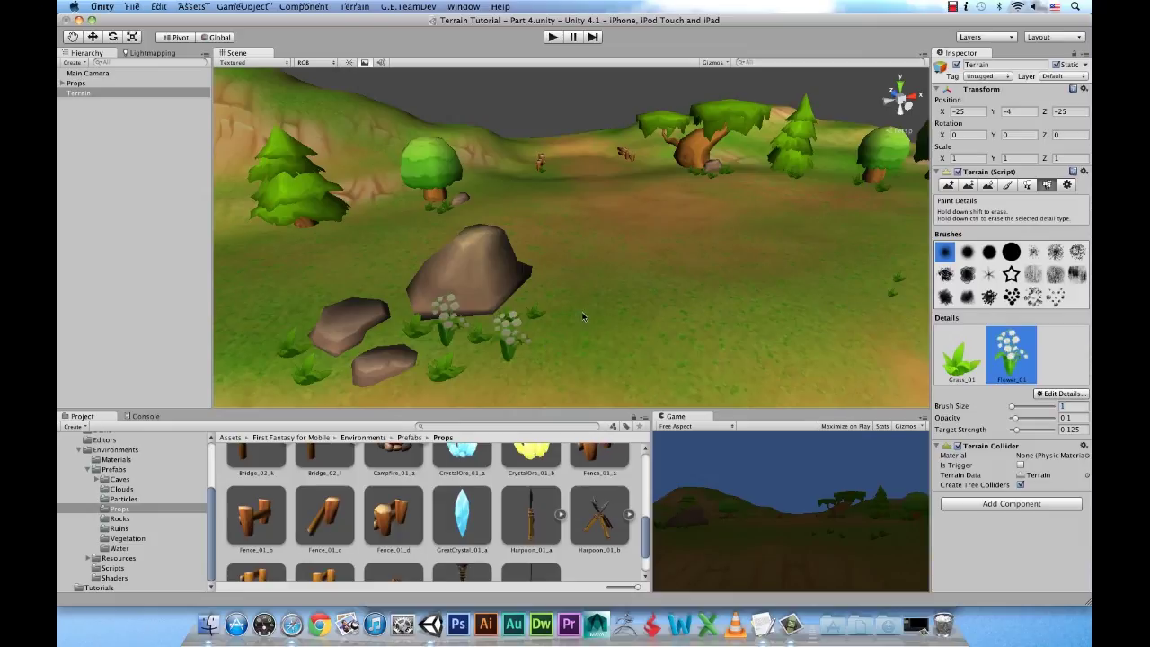
left_click(597, 344)
mouse_move(552, 339)
left_mouse_down("alt")
mouse_move(599, 278)
mouse_move(616, 282)
left_mouse_up("alt")
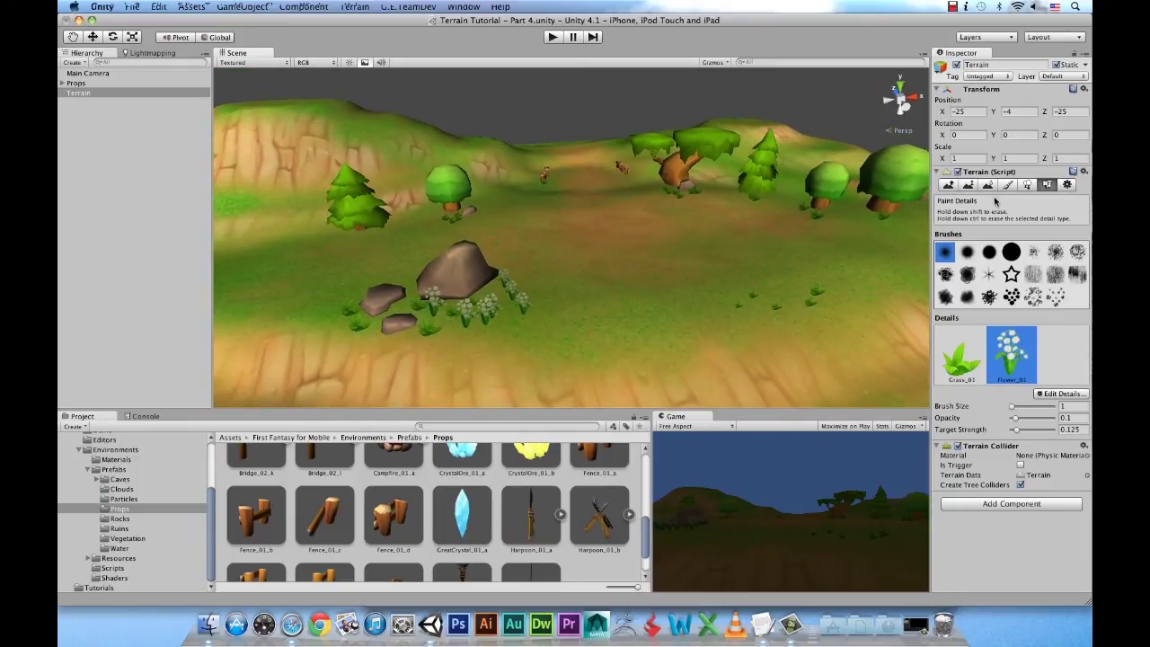
- Set the Grass Tint to white in the Terrain Settings
left_click(1067, 184)
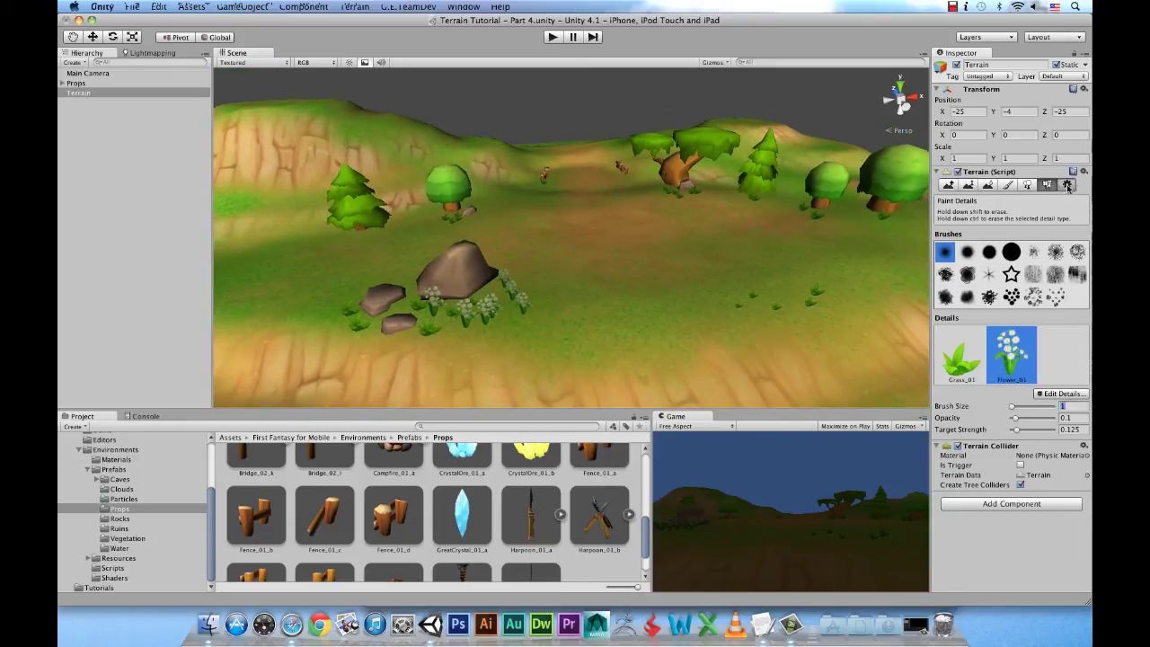
left_click(1048, 429)
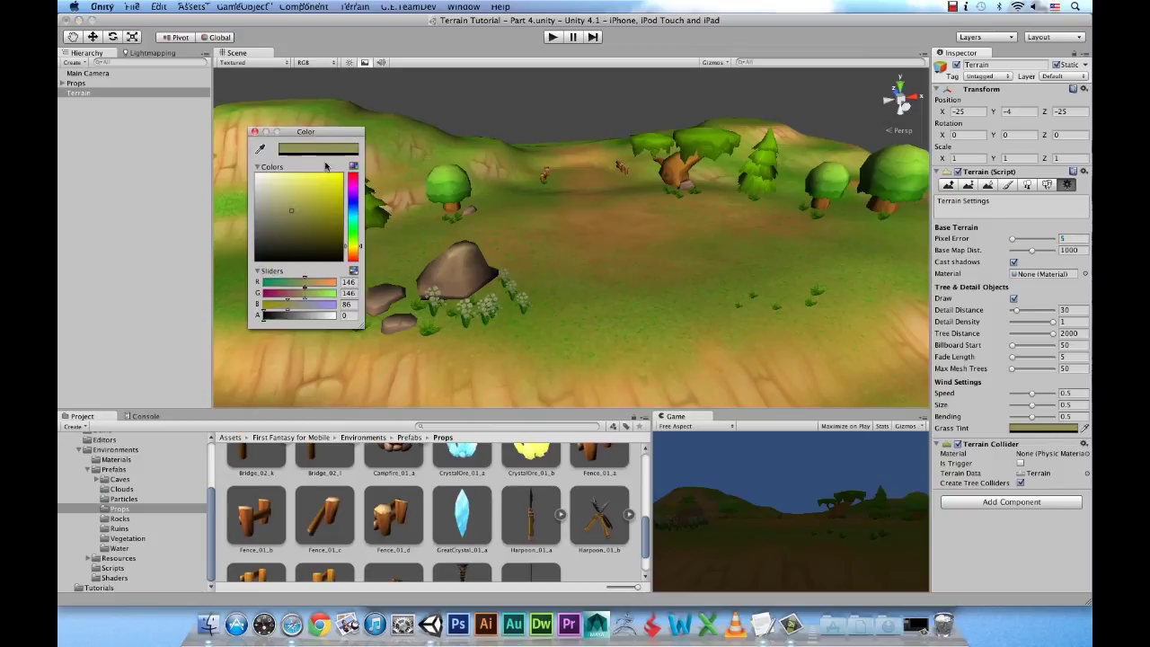
left_click_drag(310, 131, 192, 116)
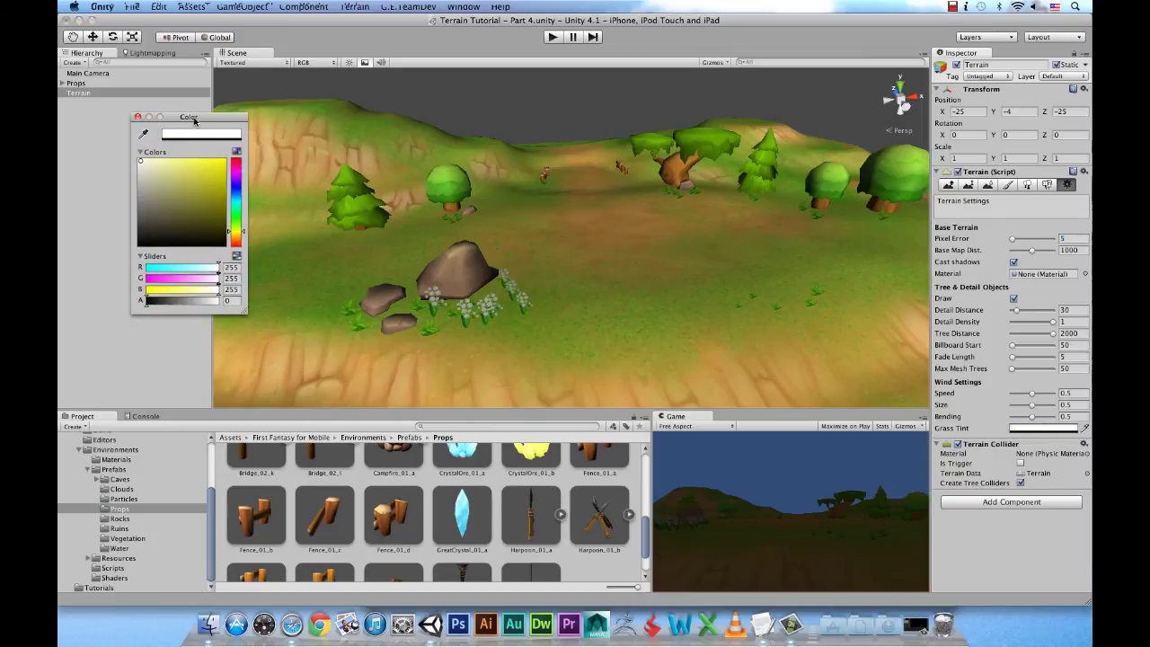
left_click(137, 117)
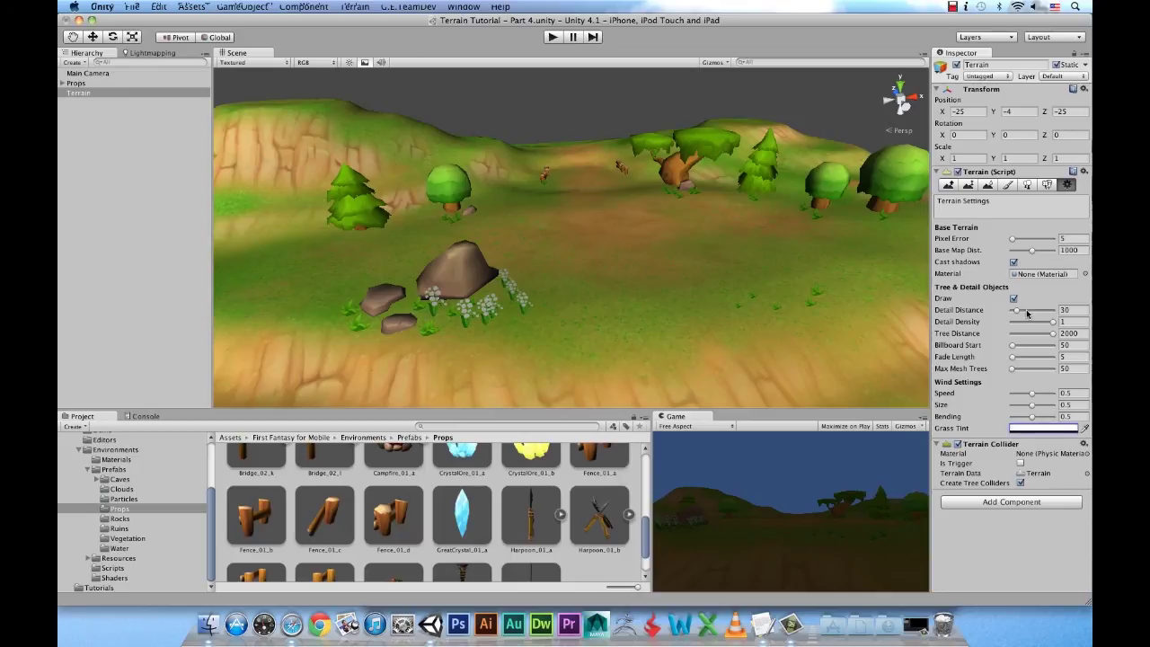
- Frame the view on the rock and enter Play mode to preview the scene
right_click_drag(842, 268, 720, 224, "alt")
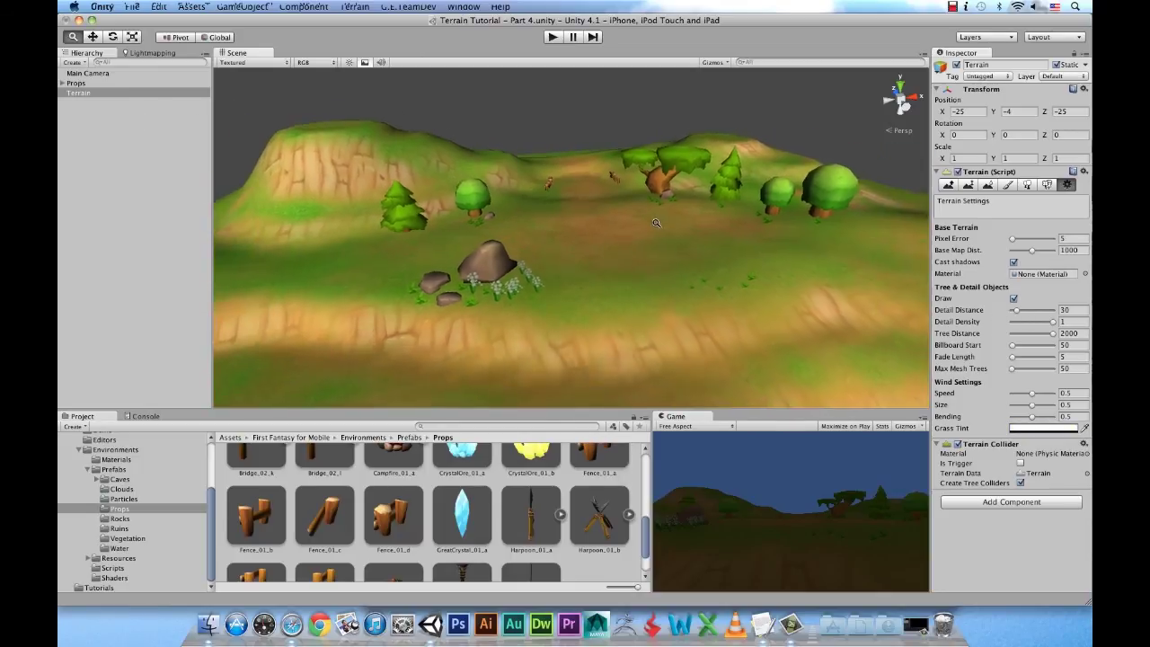
mouse_move(751, 227)
left_mouse_down("alt")
mouse_move(682, 279)
mouse_move(689, 215)
left_mouse_up("alt")
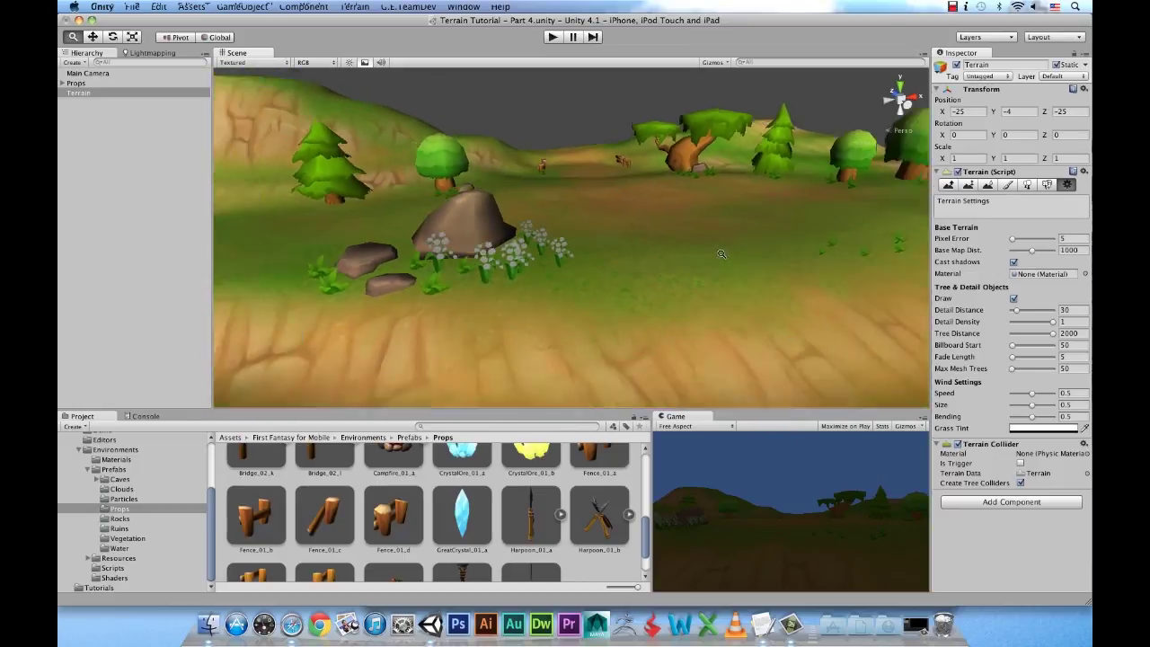
left_click(553, 37)
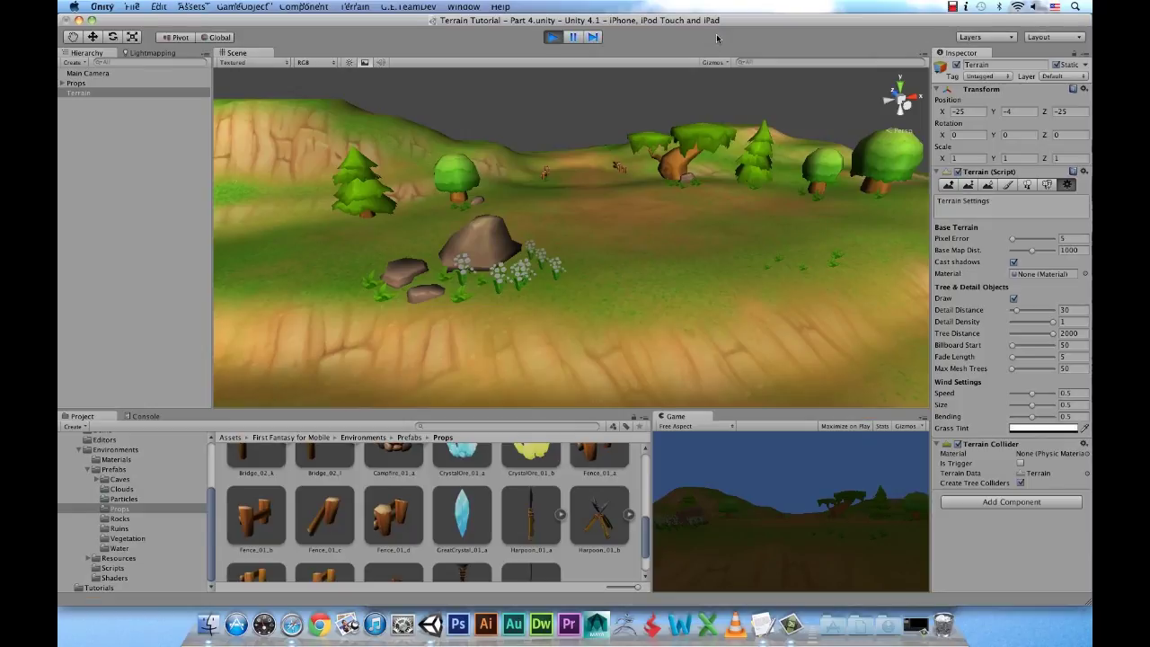